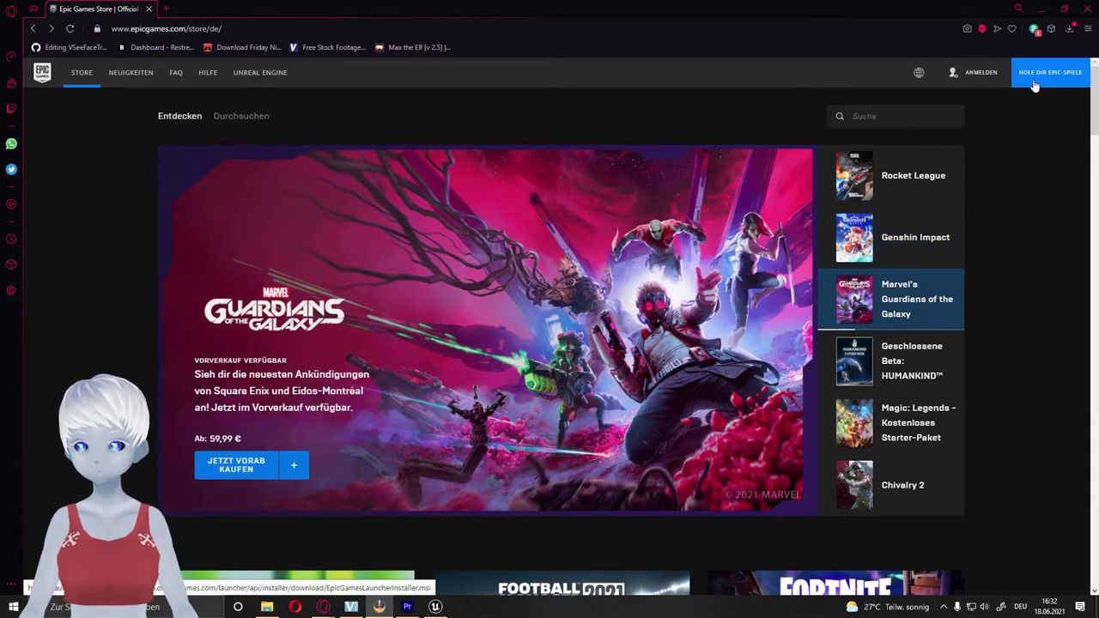
Step: Request the Epic Games Launcher installer download, then cancel the Save As prompt
{"action": "left_click", "coordinate": [1062, 82]}
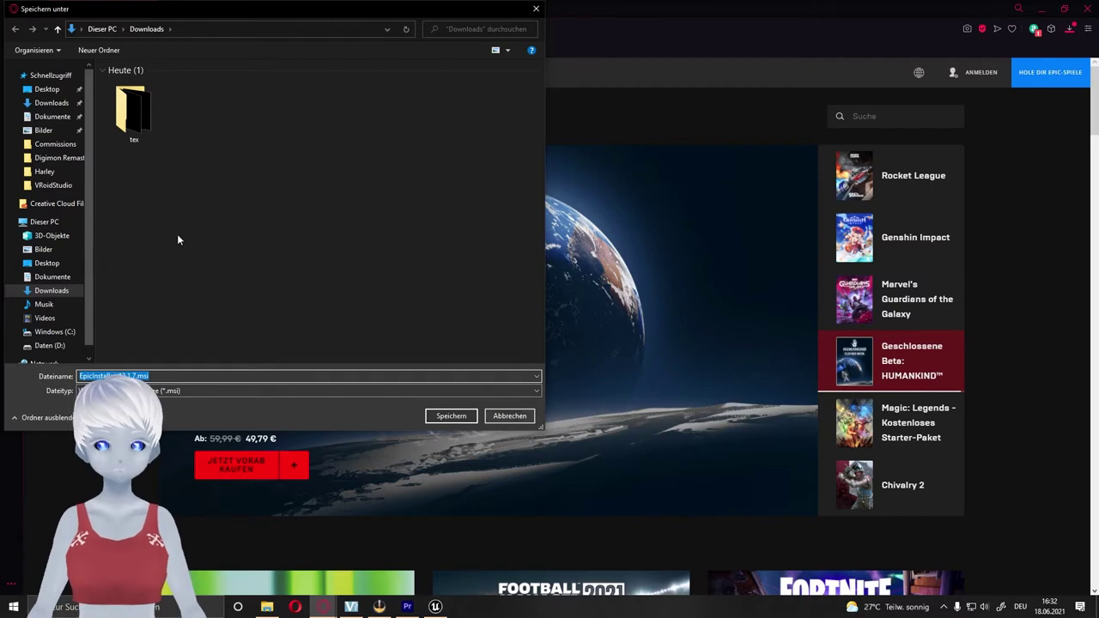
{"action": "left_click", "coordinate": [535, 11]}
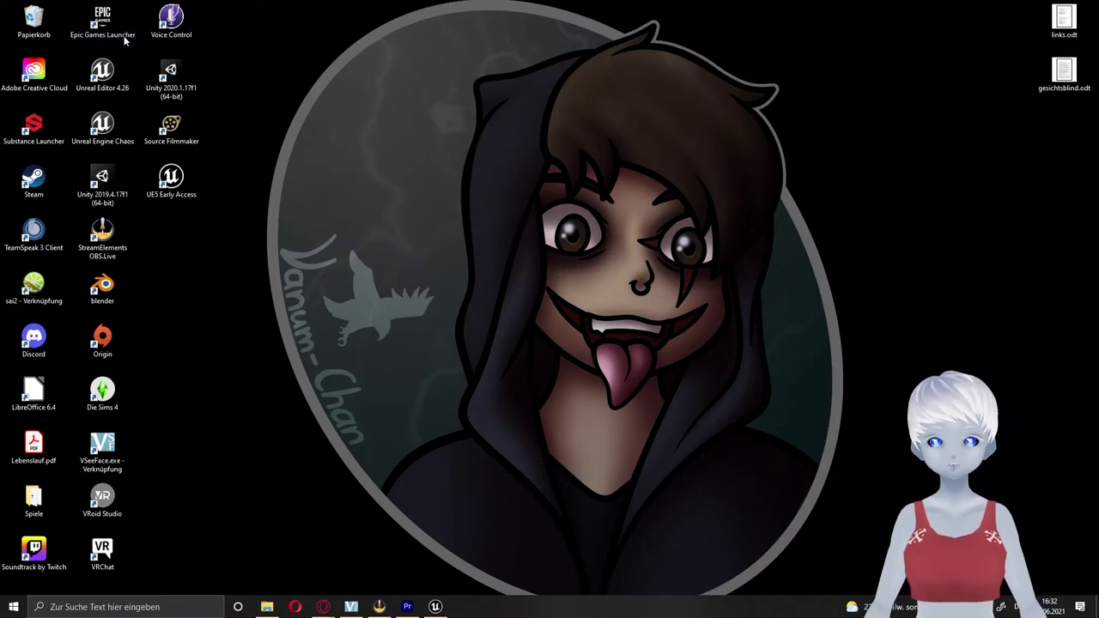
Step: Check the launcher's Unreal Engine library lists engines 4.25.4 through 5.0.0 Early Access, then close it
{"action": "double_click", "coordinate": [110, 13]}
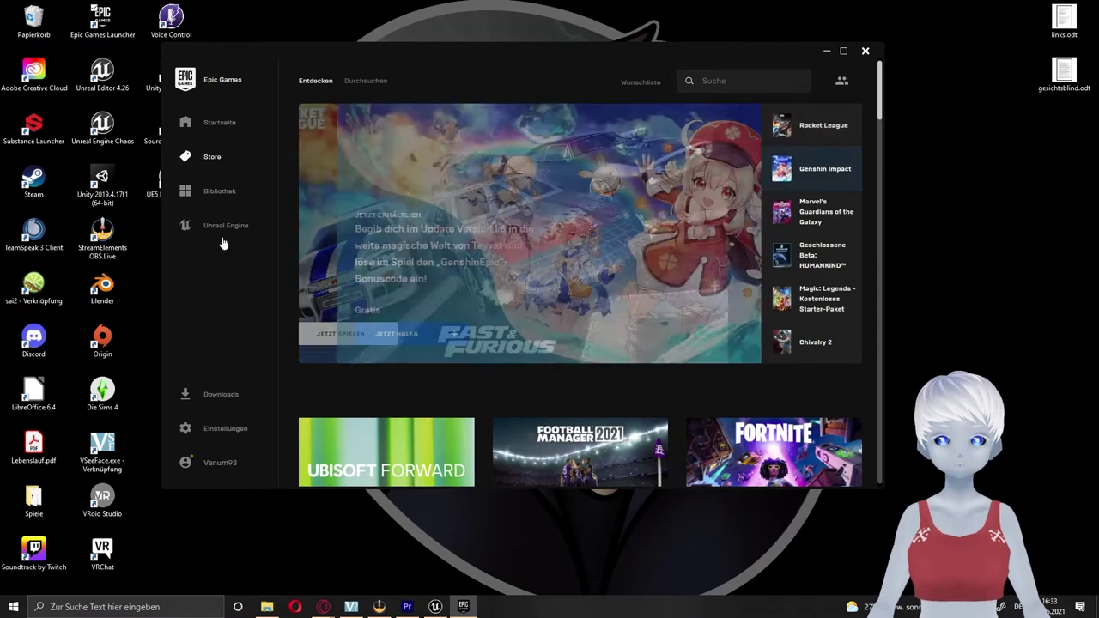
{"action": "left_click", "coordinate": [220, 232]}
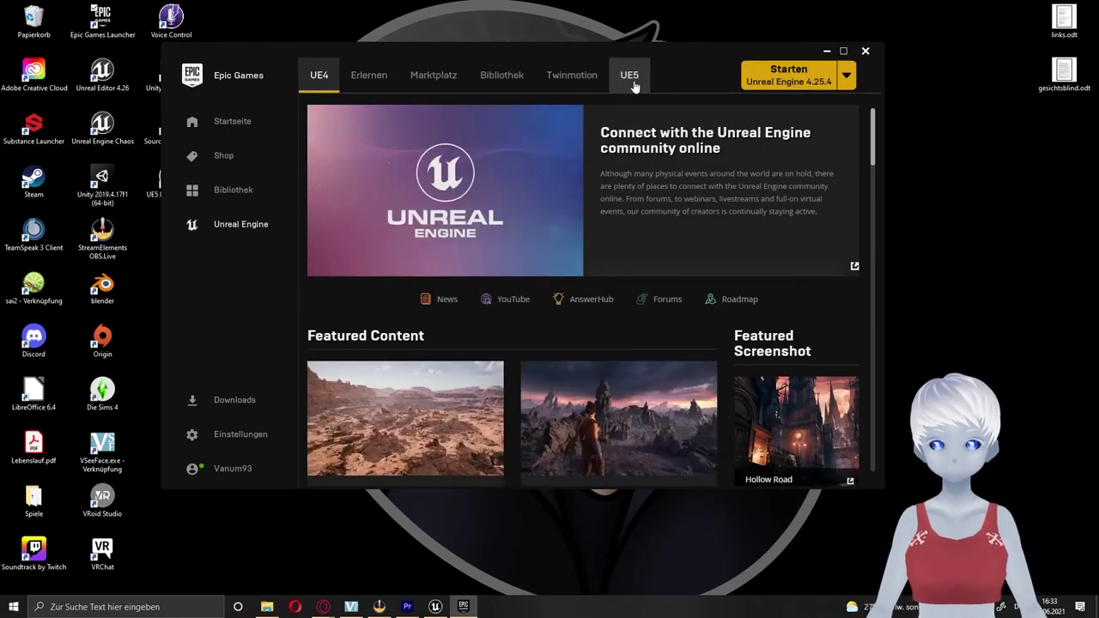
{"action": "left_click", "coordinate": [636, 80]}
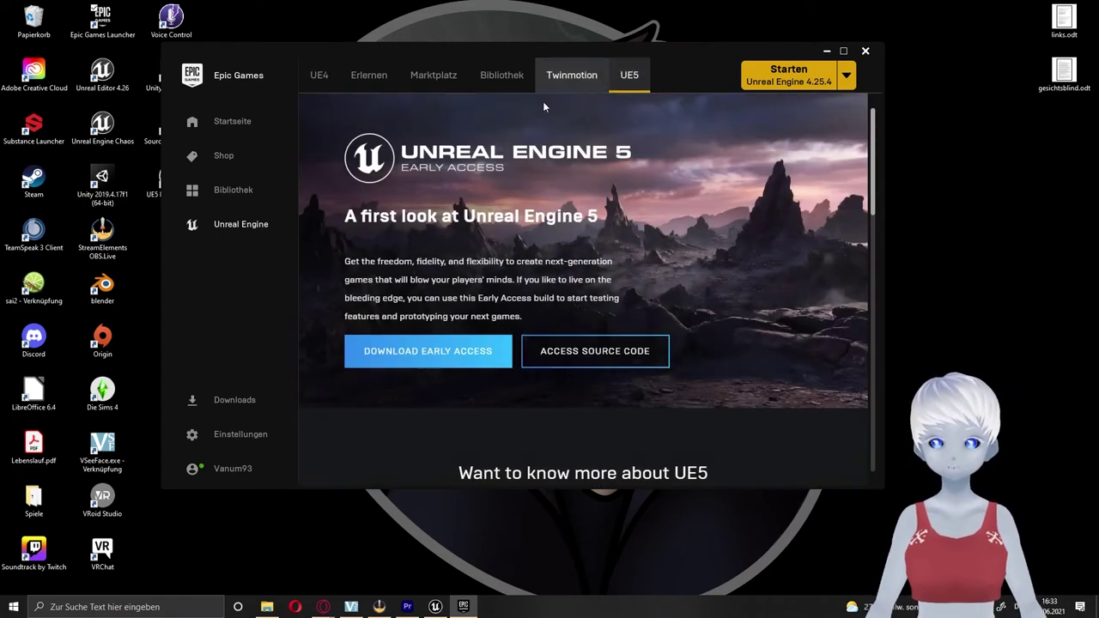
{"action": "left_click", "coordinate": [422, 354]}
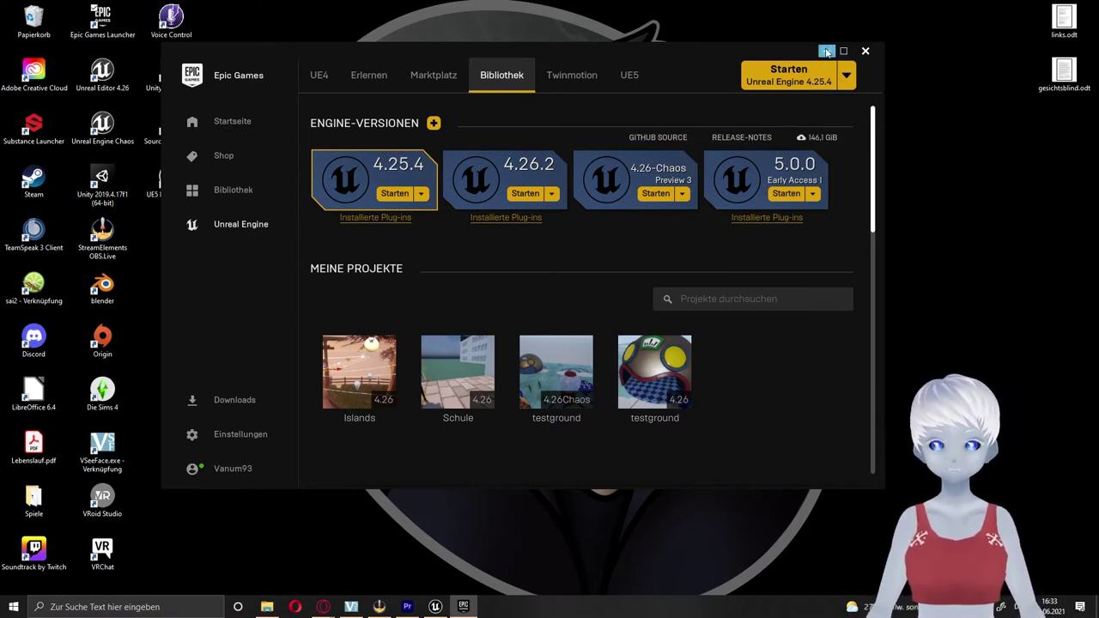
{"action": "left_click_drag", "start_coordinate": [812, 54], "coordinate": [839, 51]}
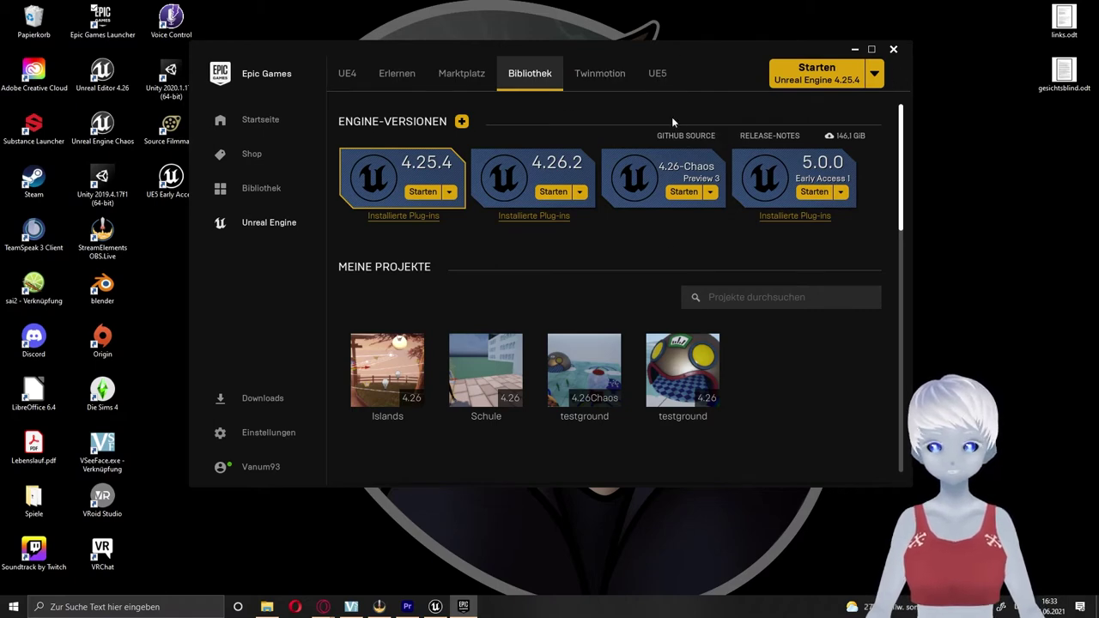
{"action": "left_click", "coordinate": [893, 49]}
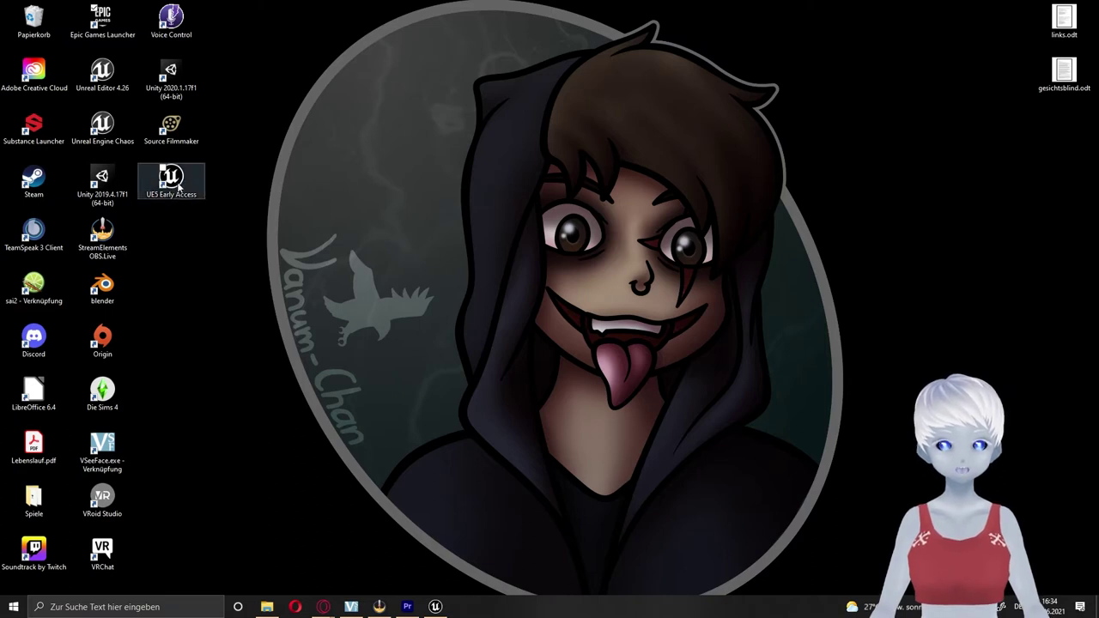
Step: Launch Unreal Engine 5 Early Access from its desktop shortcut to reach the Project Browser
{"action": "double_click", "coordinate": [176, 182]}
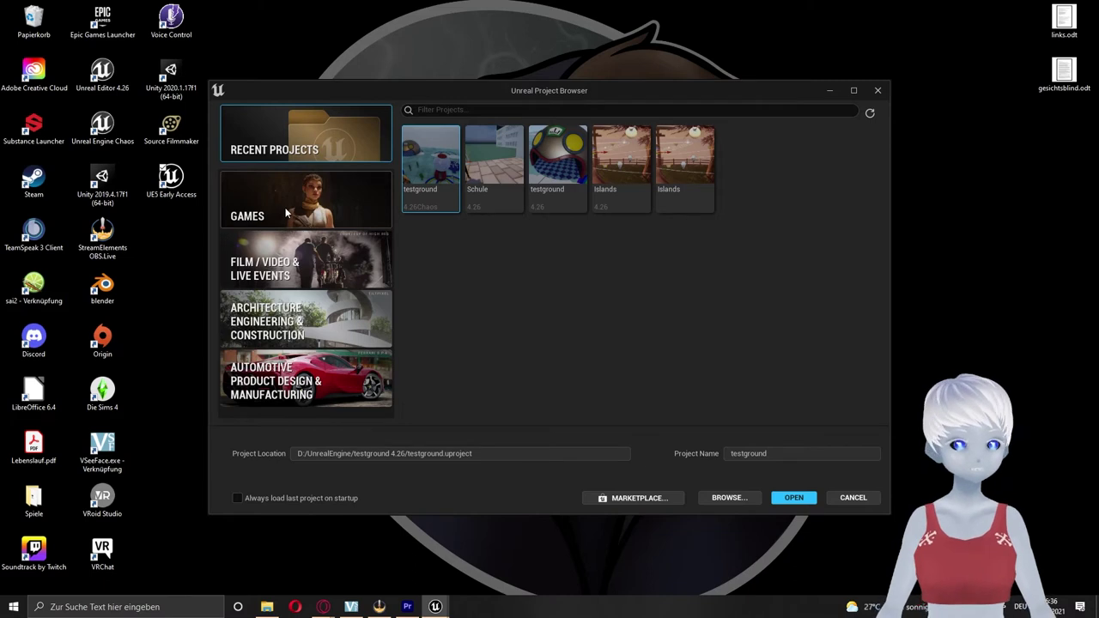
Step: Preview the Games templates: First Person, Puzzle, Third Person, Top Down, Handheld AR, VR, VehicleAdvanced
{"action": "left_click", "coordinate": [328, 210]}
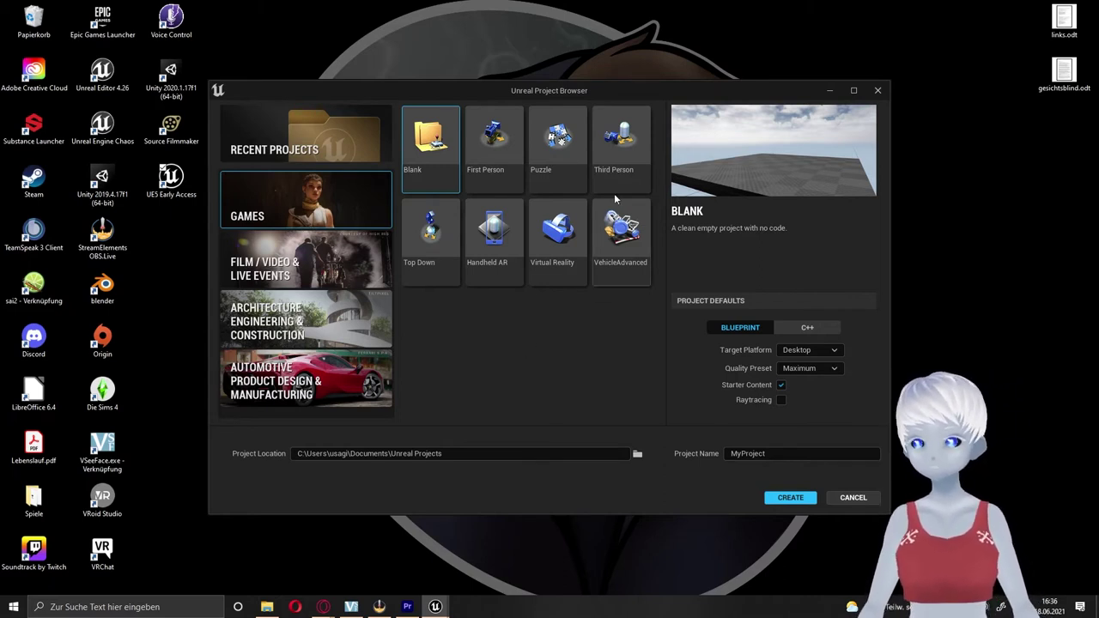
{"action": "left_click", "coordinate": [511, 137]}
{"action": "left_click", "coordinate": [563, 137]}
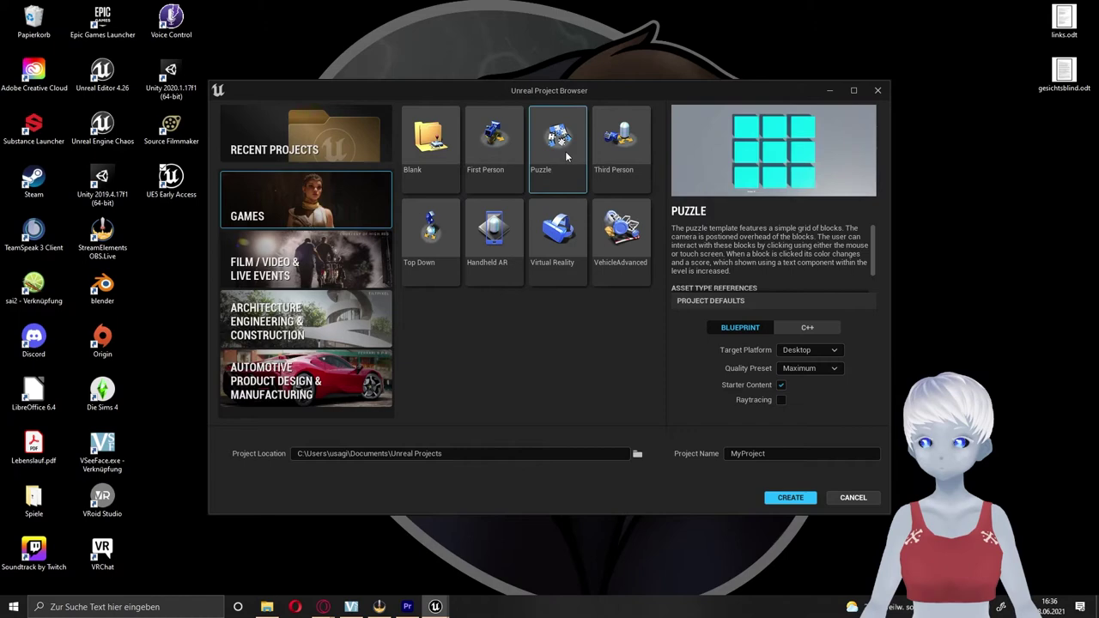
{"action": "left_click", "coordinate": [627, 146]}
{"action": "left_click", "coordinate": [432, 230]}
{"action": "left_click", "coordinate": [489, 231]}
{"action": "left_click", "coordinate": [543, 225]}
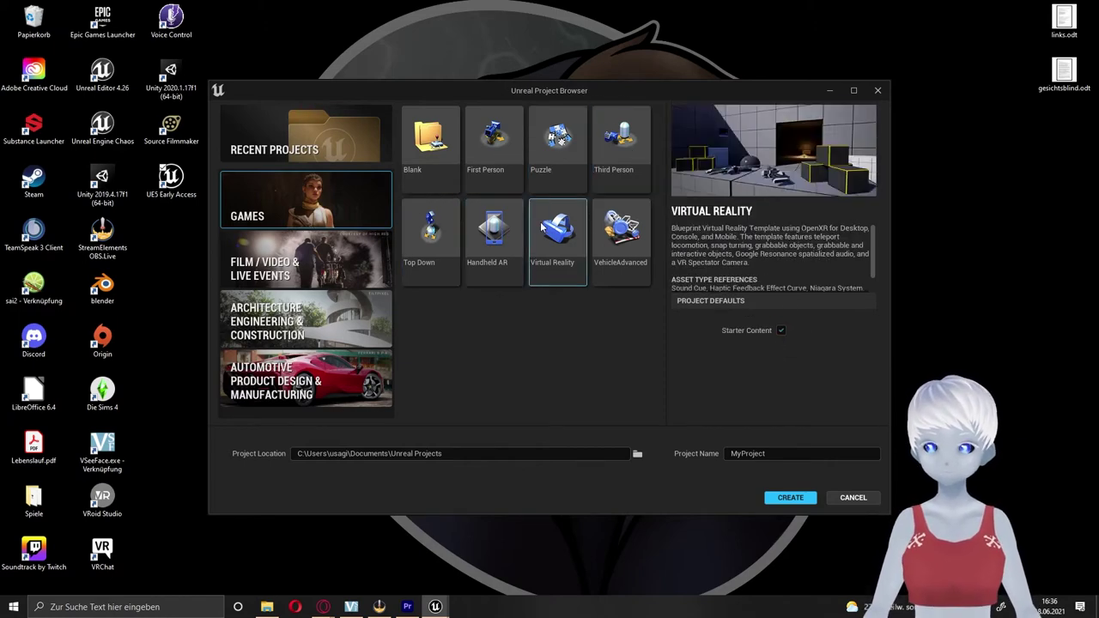
{"action": "left_click", "coordinate": [620, 227]}
Step: Compare Third Person, Puzzle and First Person again, and select First Person
{"action": "left_click", "coordinate": [612, 135]}
{"action": "left_click", "coordinate": [554, 138]}
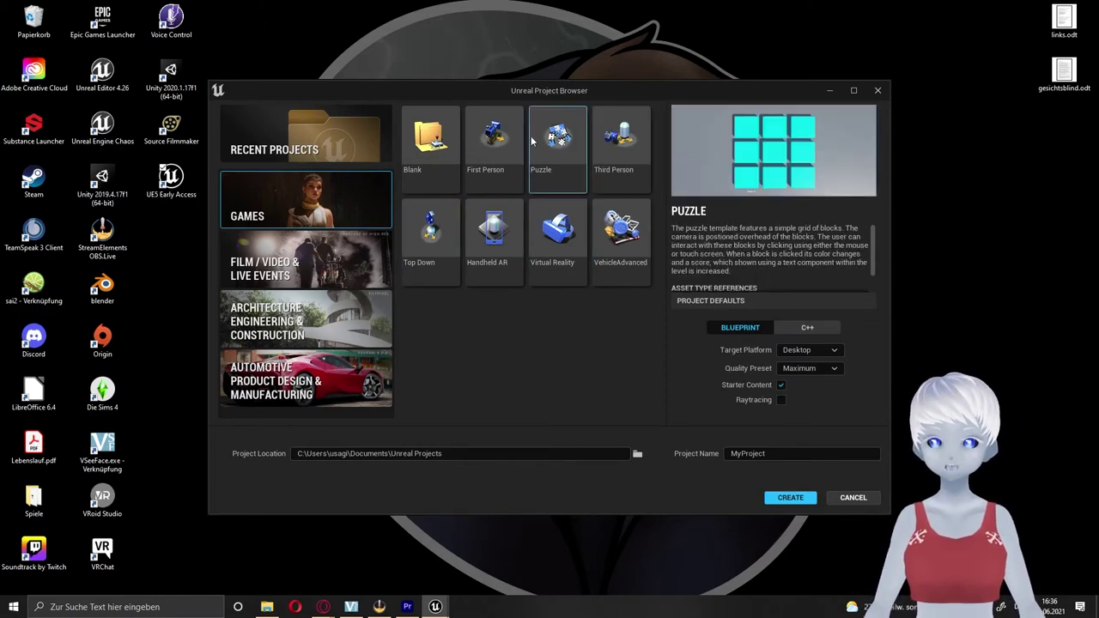
{"action": "left_click", "coordinate": [503, 144]}
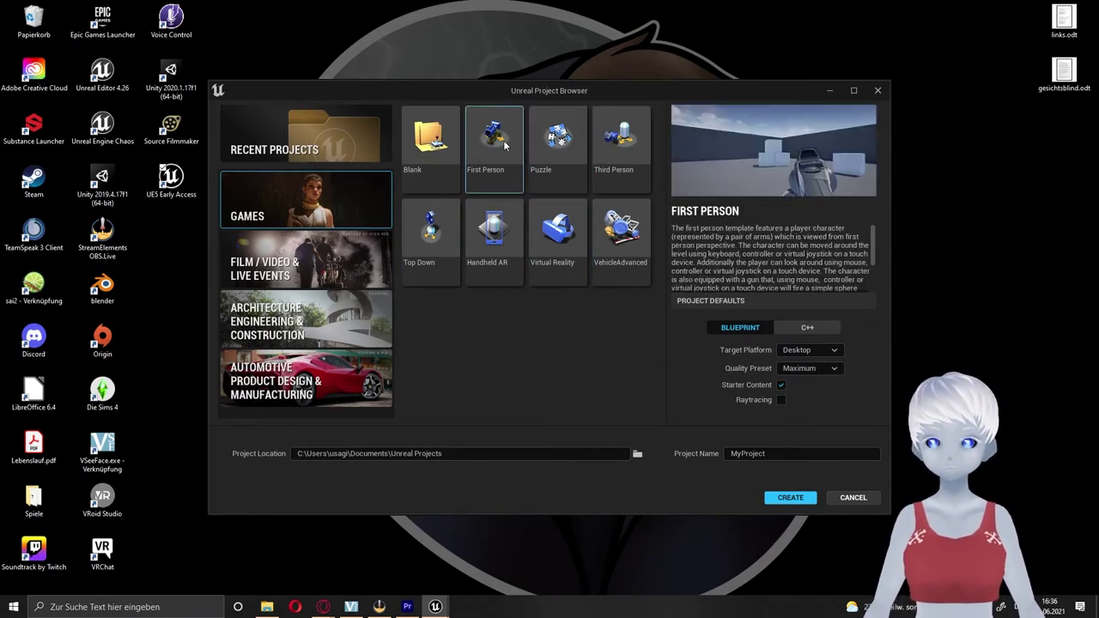
{"action": "left_click", "coordinate": [619, 141]}
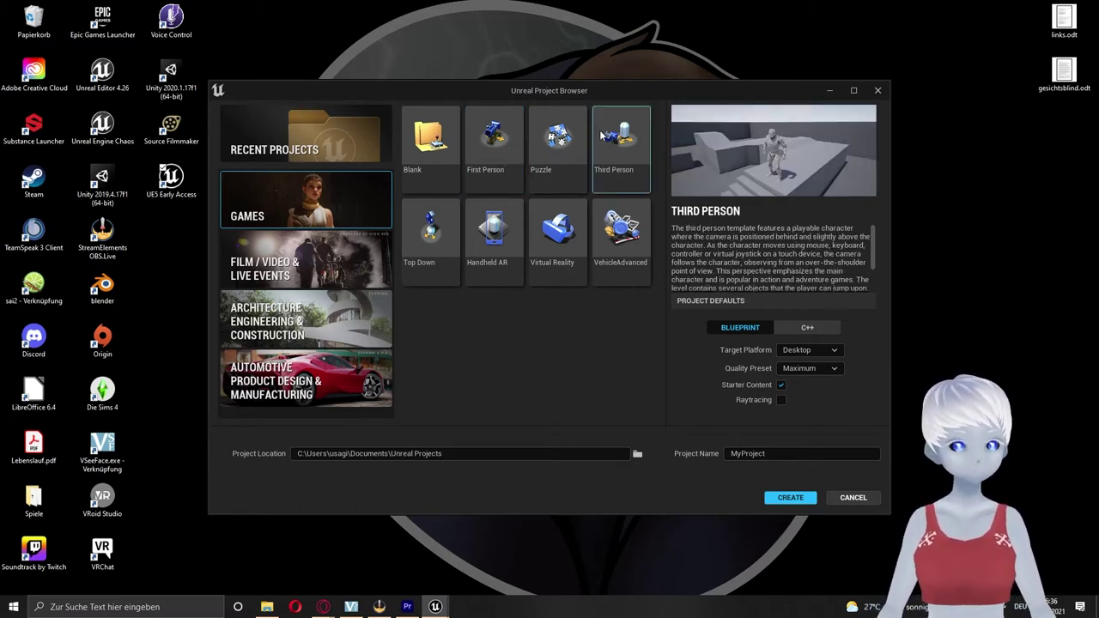
{"action": "left_click", "coordinate": [507, 142]}
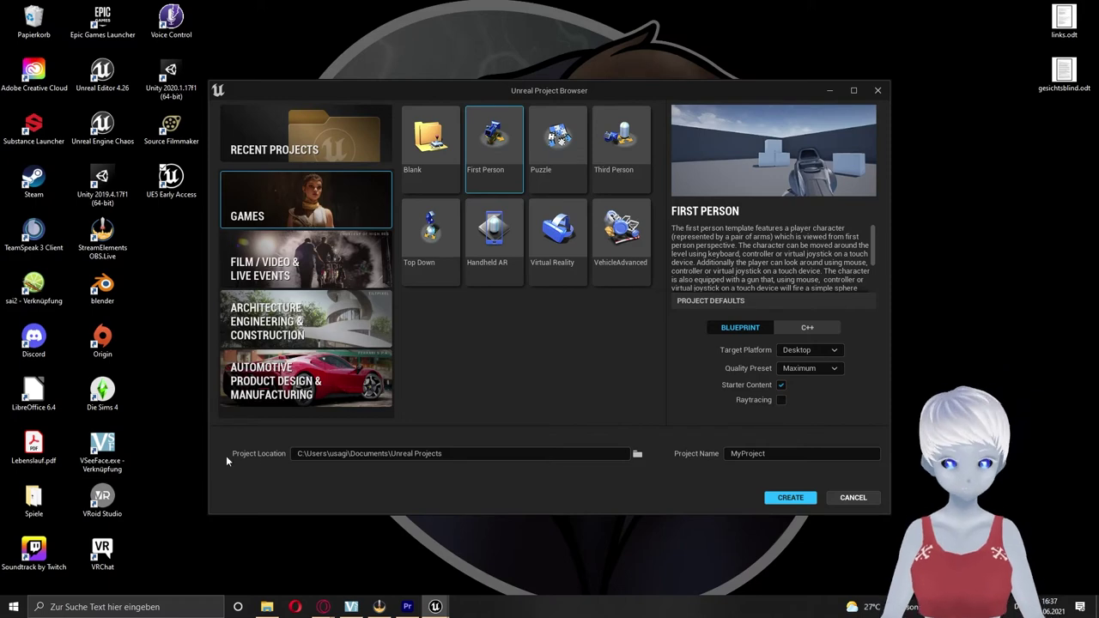
Step: Set the project location to the UnrealEngine folder on drive D:
{"action": "left_click", "coordinate": [637, 454]}
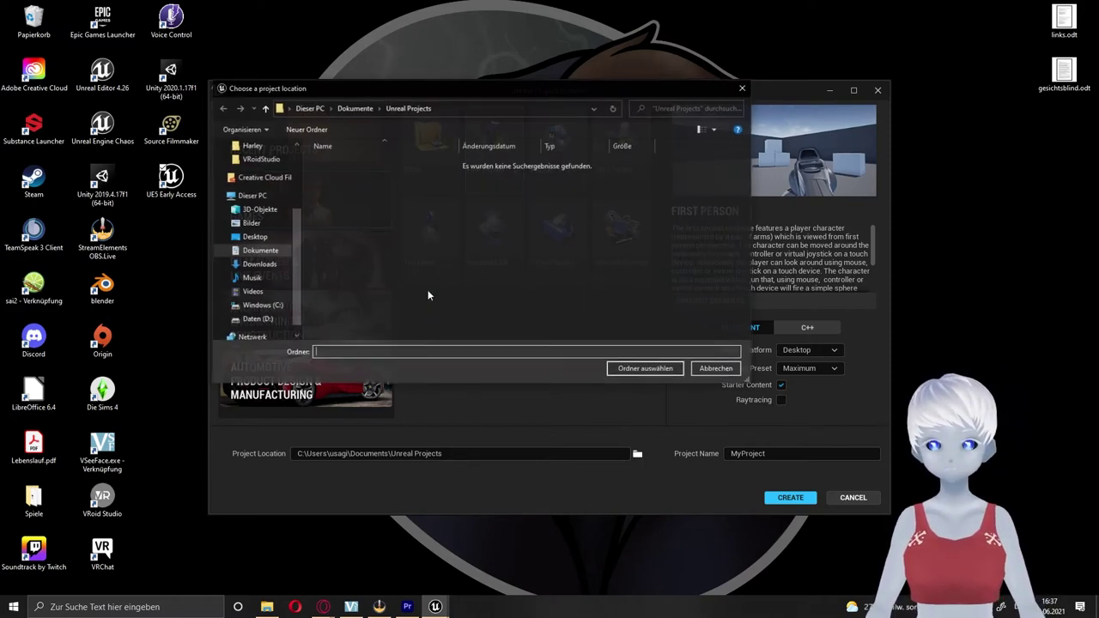
{"action": "left_click", "coordinate": [256, 319]}
{"action": "scroll", "coordinate": [383, 254], "scroll_direction": "down", "scroll_amount": 3}
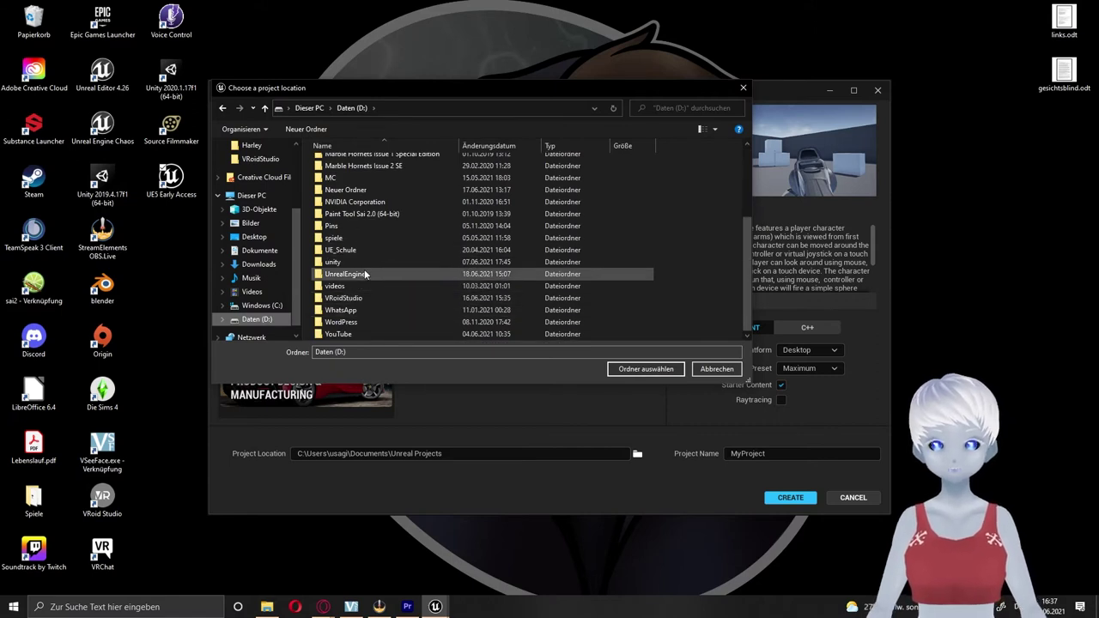
{"action": "double_click", "coordinate": [365, 273]}
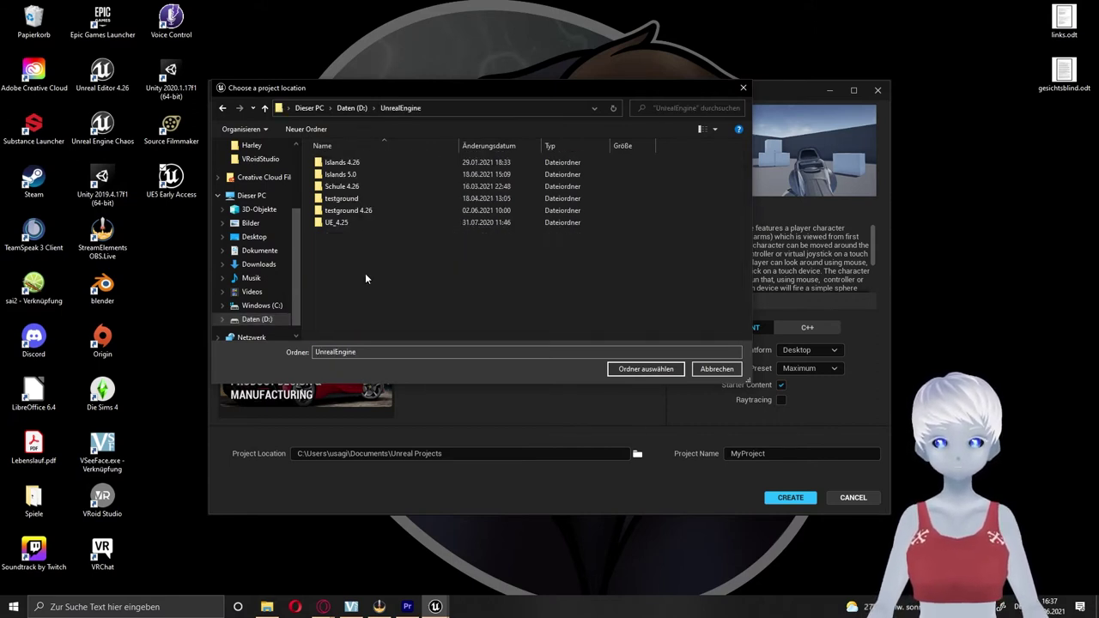
{"action": "left_click", "coordinate": [664, 369]}
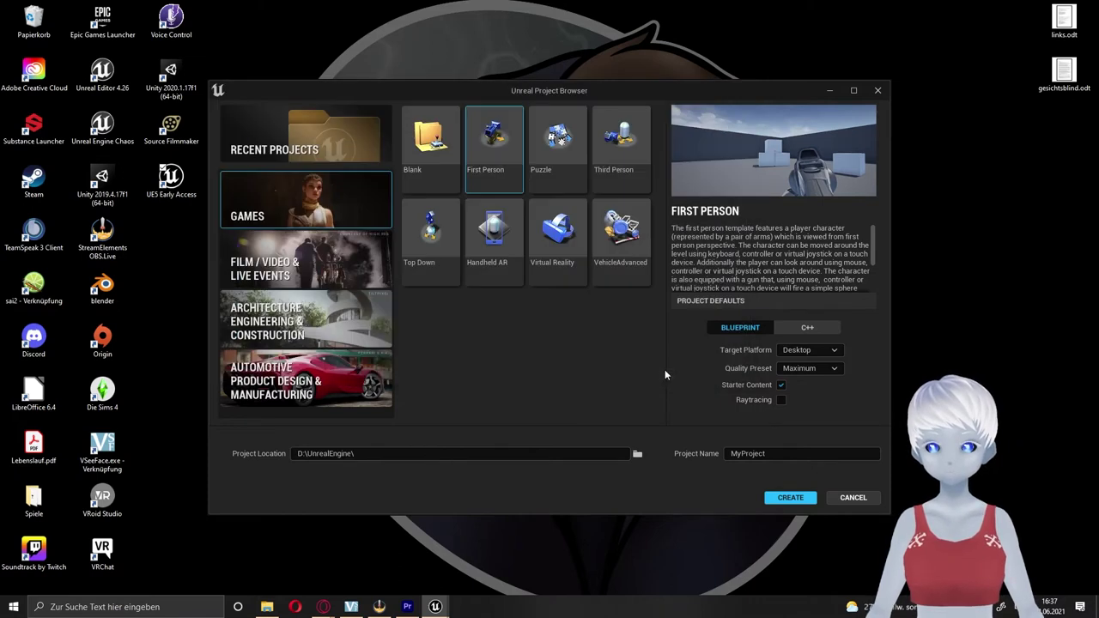
Step: Replace the default project name with 'YouTube Testground'
{"action": "left_click", "coordinate": [765, 454]}
{"action": "key", "text": "BackSpace"}
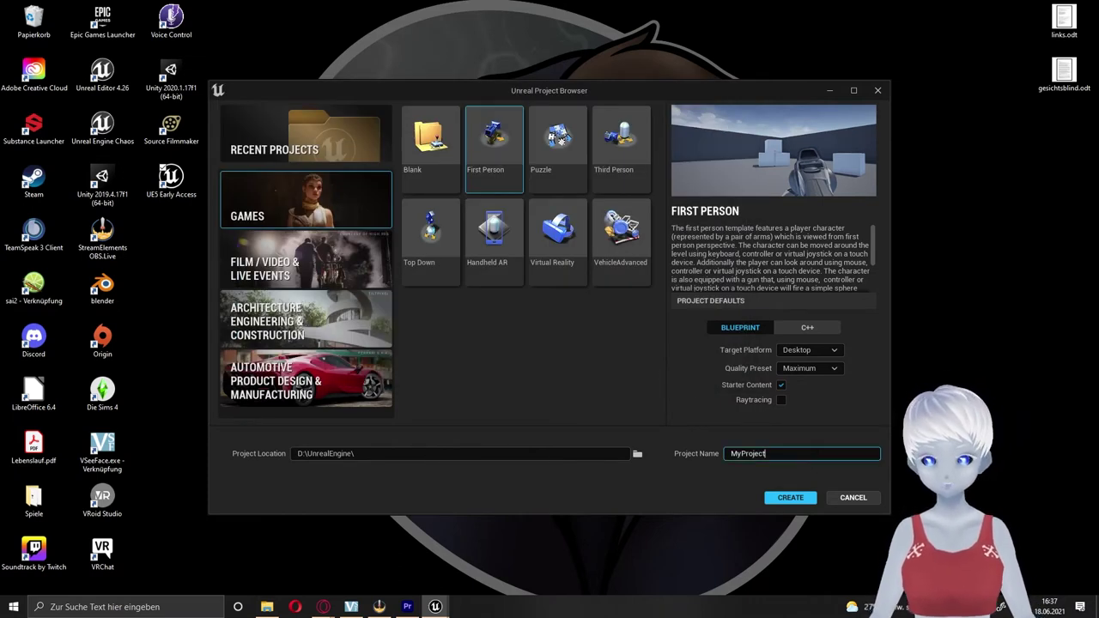
{"action": "key", "text": "BackSpace"}
{"action": "type", "text": "y"}
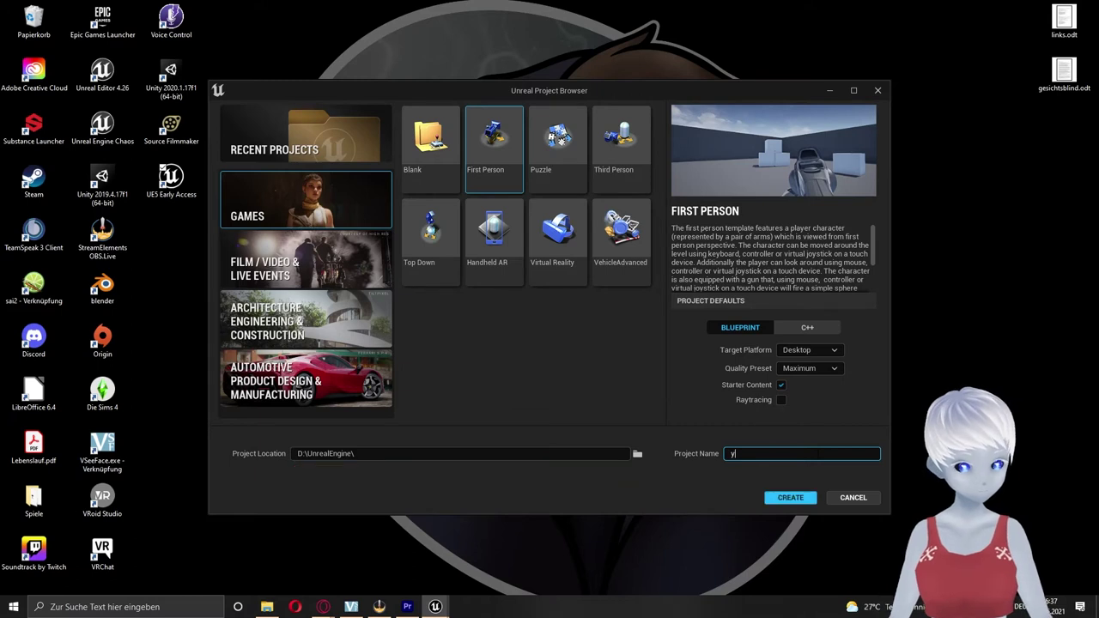
{"action": "type", "text": "OUtUBE"}
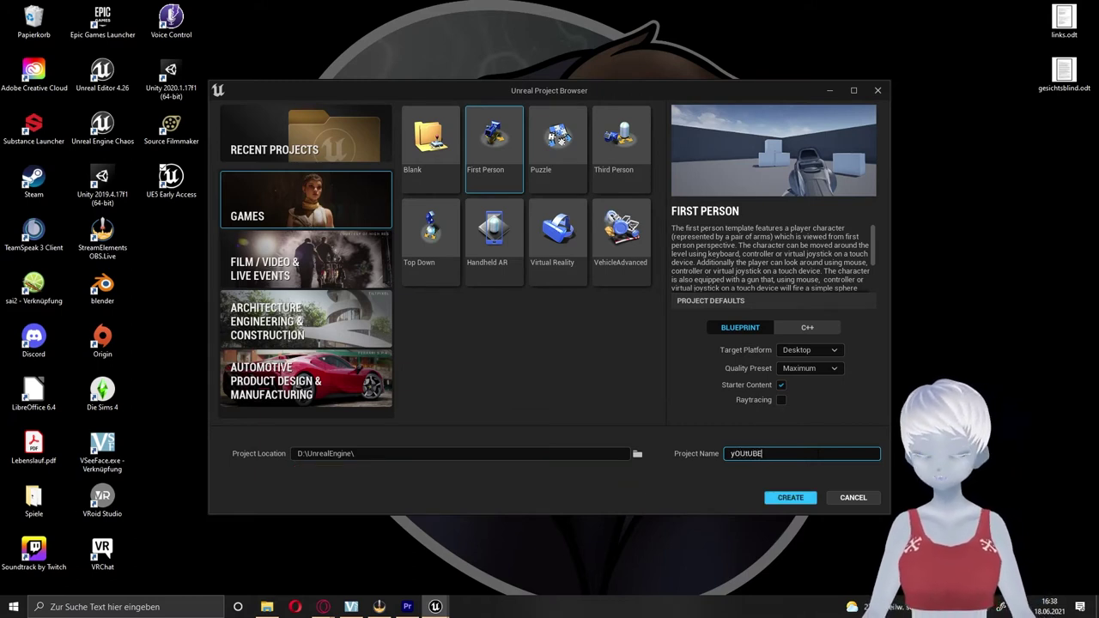
{"action": "key", "text": "BackSpace"}
{"action": "key", "text": "BackSpace"}
{"action": "key", "text": "BackSpace"}
{"action": "type", "text": "Yo"}
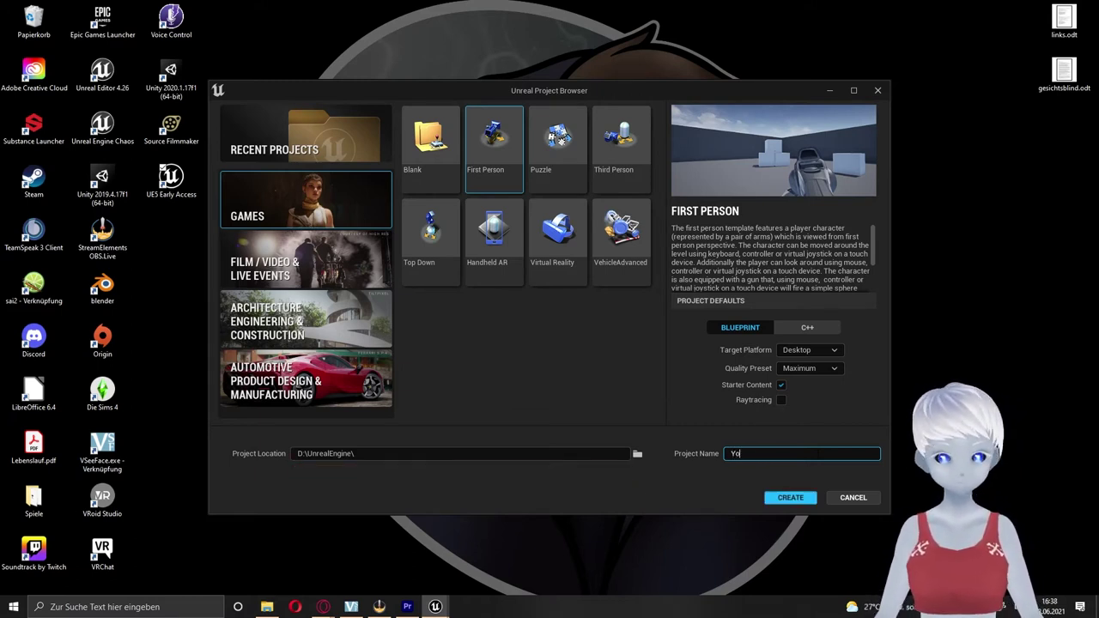
{"action": "type", "text": "uTube "}
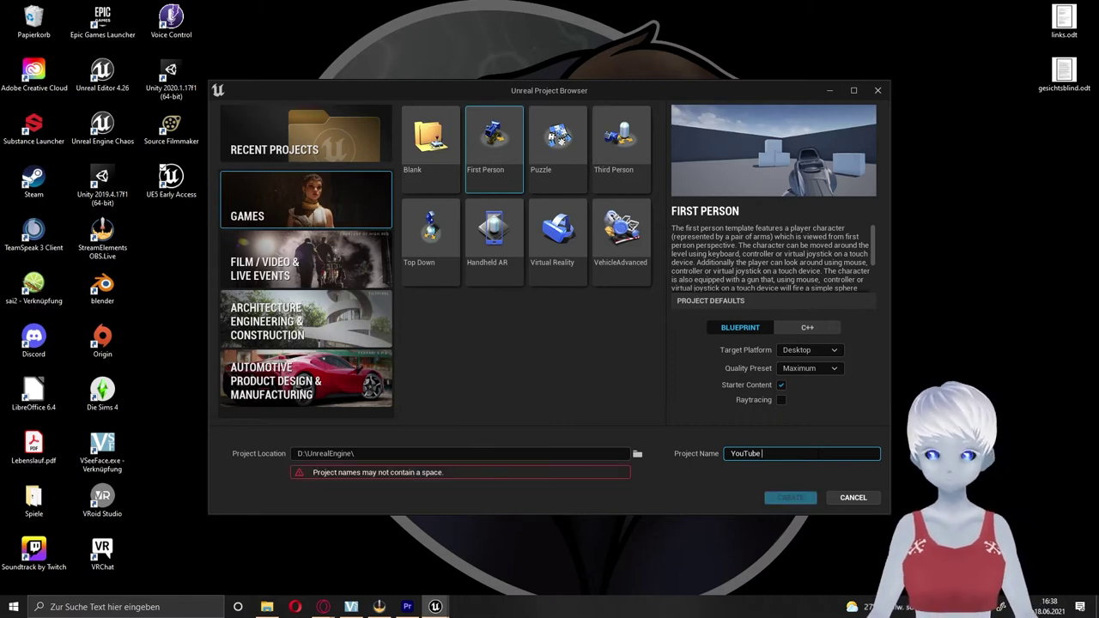
{"action": "type", "text": "Testgr"}
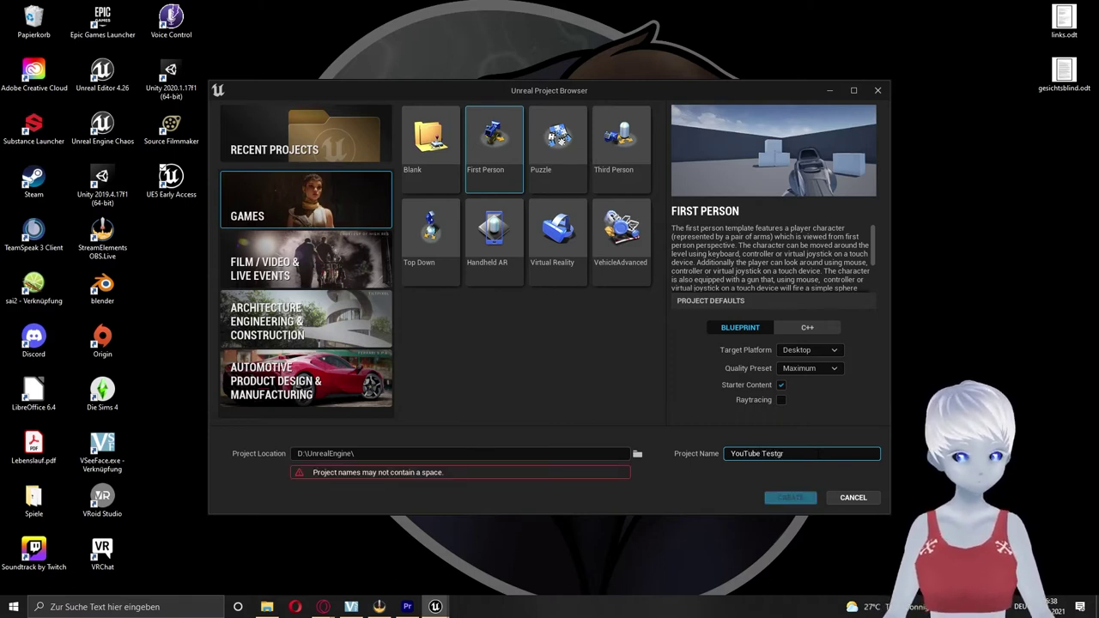
{"action": "type", "text": "ound"}
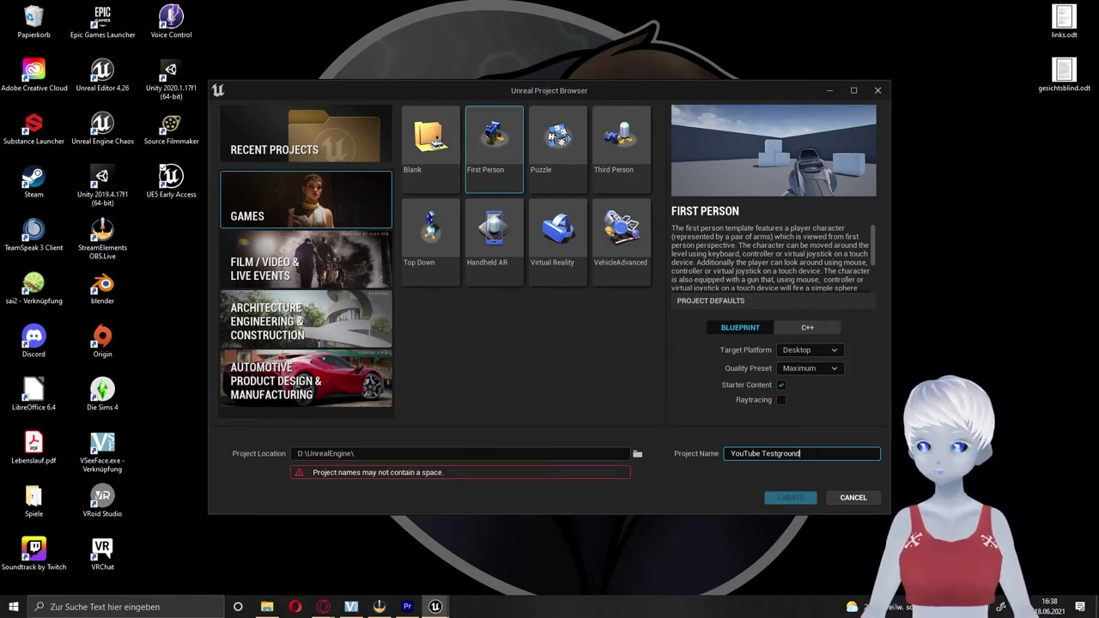
Step: Fix the name to 'YouTube_Testground' and create the project
{"action": "left_click", "coordinate": [558, 453]}
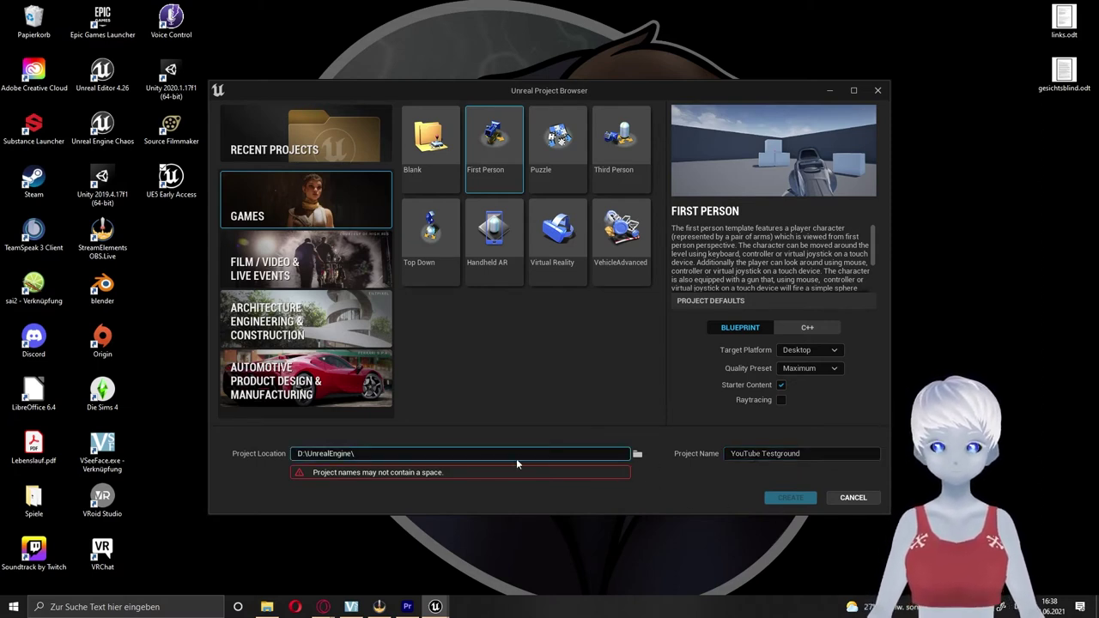
{"action": "left_click", "coordinate": [761, 454]}
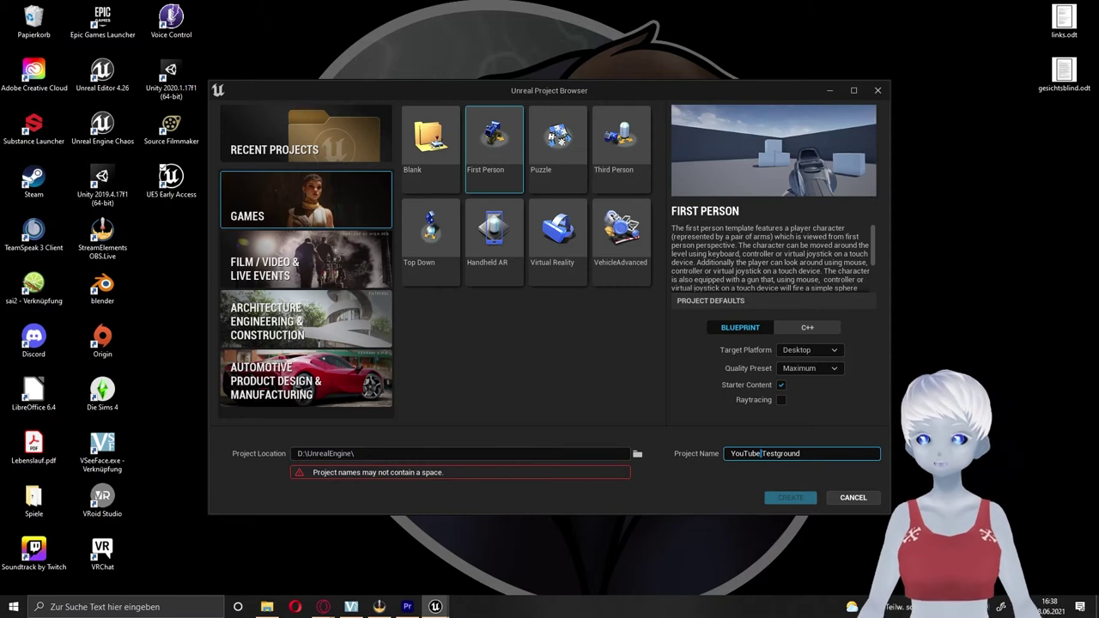
{"action": "type", "text": "_"}
{"action": "key", "text": "Delete"}
{"action": "type", "text": ":"}
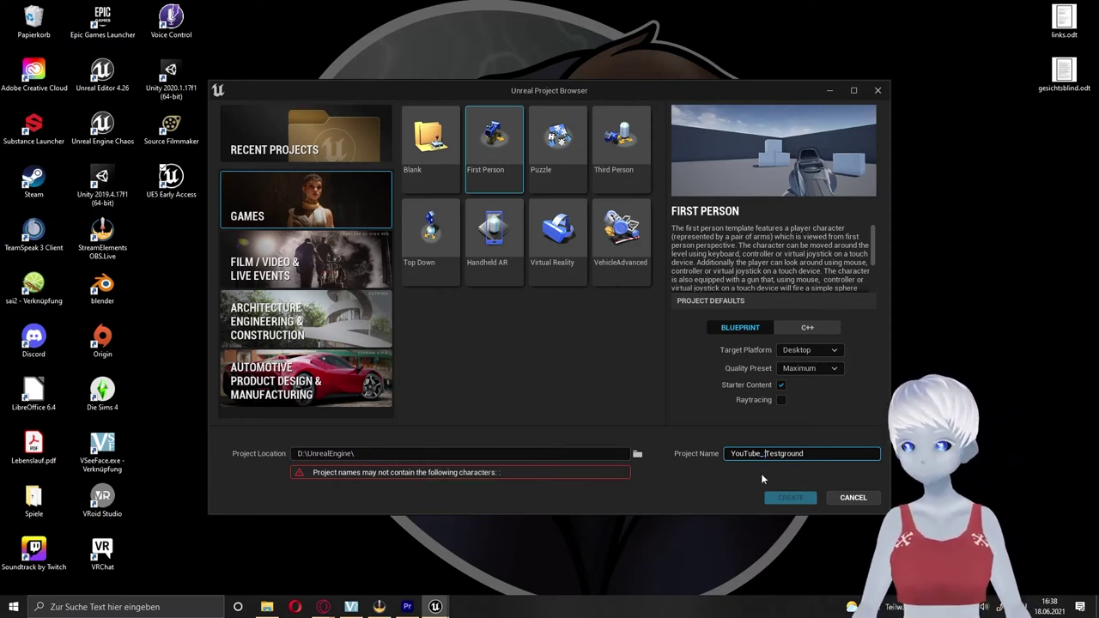
{"action": "key", "text": "BackSpace"}
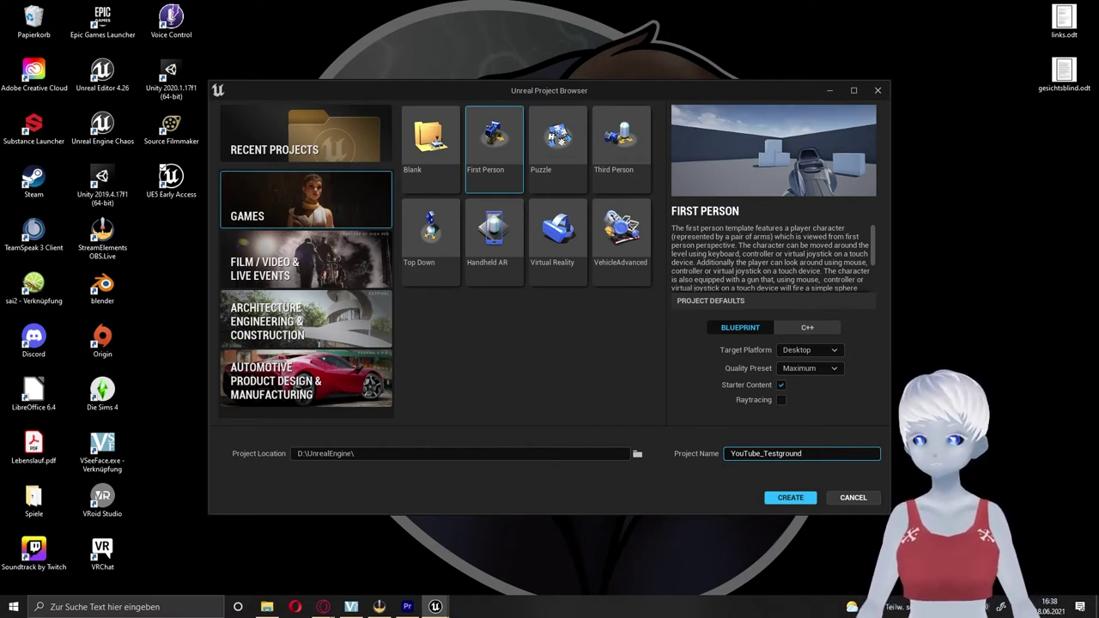
{"action": "left_click", "coordinate": [784, 502]}
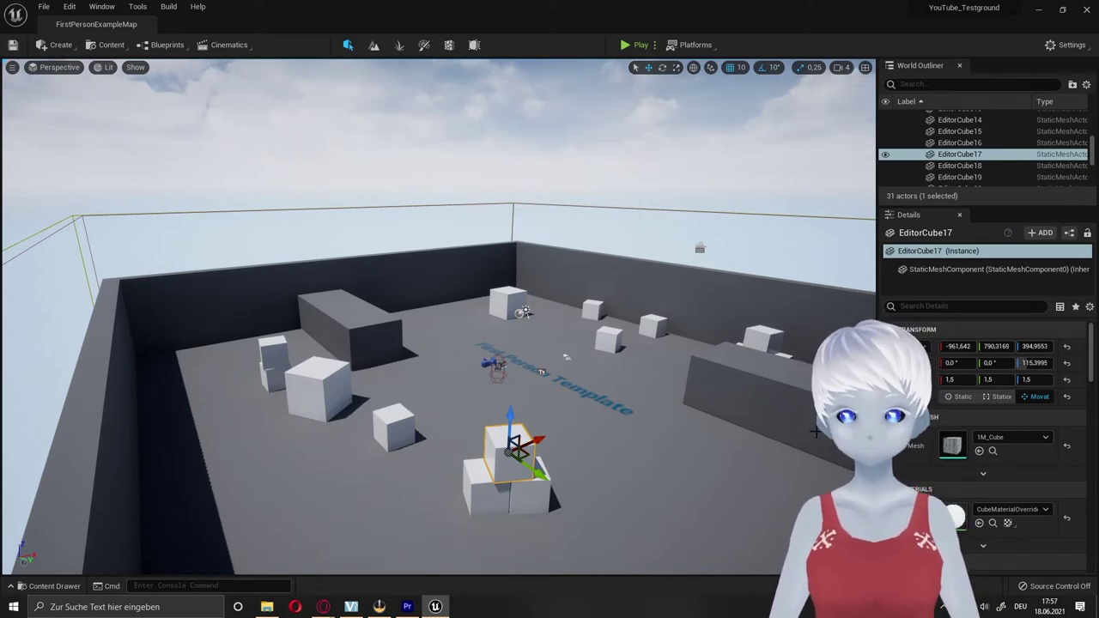
Step: Toggle the Content Drawer open and closed to glance at the project's folders
{"action": "left_click", "coordinate": [54, 586]}
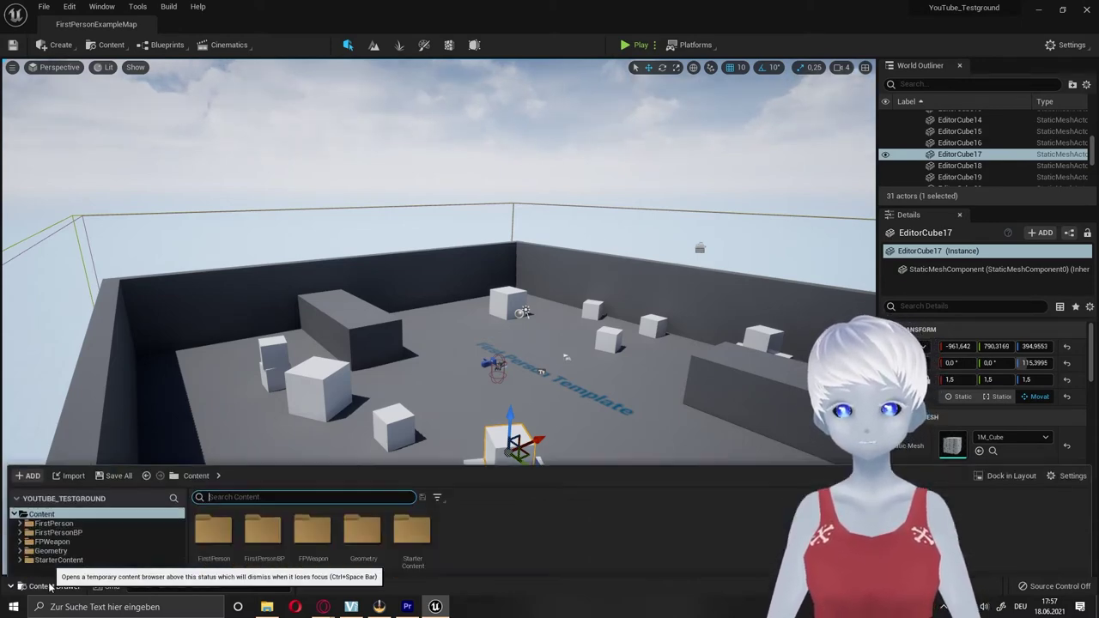
{"action": "left_click", "coordinate": [54, 586]}
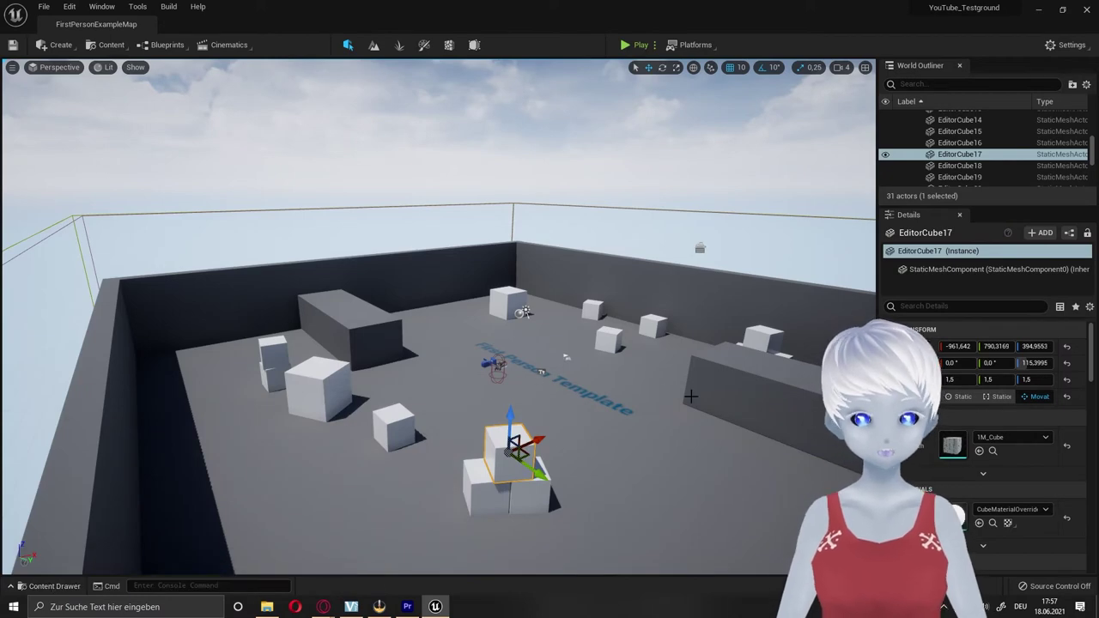
{"action": "key", "text": "ctrl+space"}
{"action": "key", "text": "ctrl+space"}
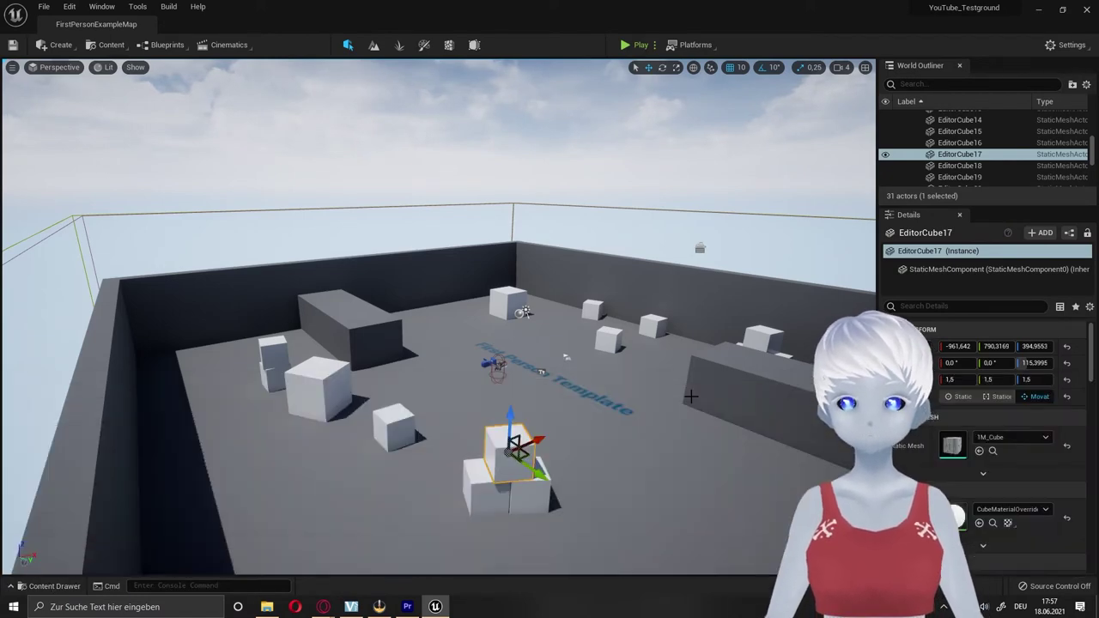
{"action": "key", "text": "ctrl+space"}
{"action": "key", "text": "ctrl+space"}
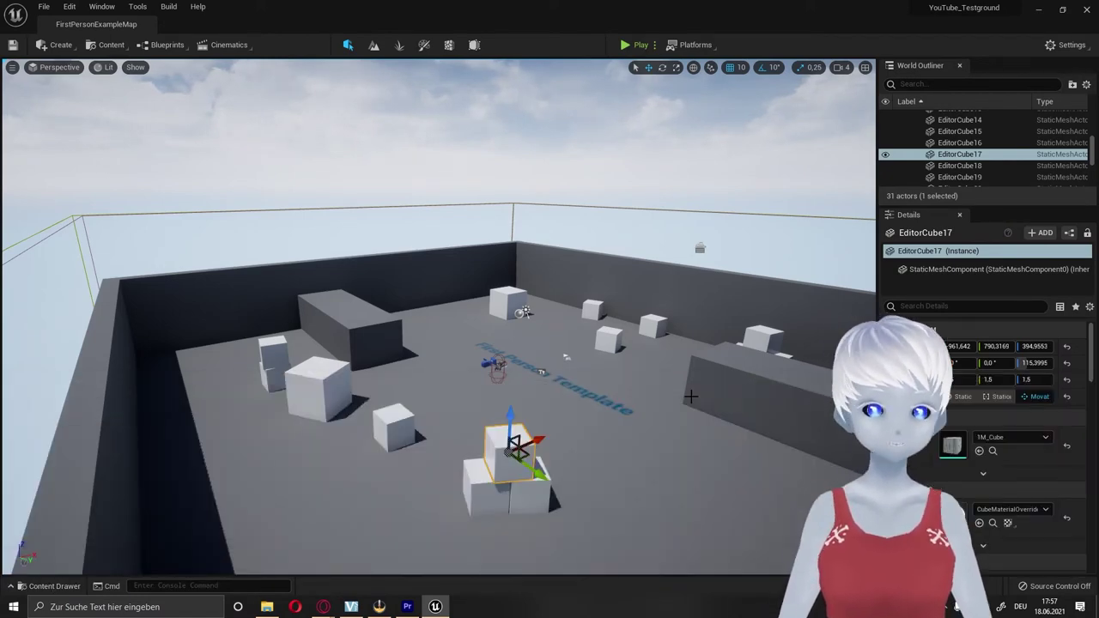
Step: Fly the camera around FirstPersonExampleMap, viewing the cubes, stacked EditorCube17, walls and floor text
{"action": "mouse_move", "coordinate": [691, 396]}
{"action": "right_mouse_down"}
{"action": "mouse_move", "coordinate": [713, 412]}
{"action": "mouse_move", "coordinate": [698, 369]}
{"action": "mouse_move", "coordinate": [661, 378]}
{"action": "mouse_move", "coordinate": [652, 360]}
{"action": "mouse_move", "coordinate": [704, 382]}
{"action": "right_mouse_up"}
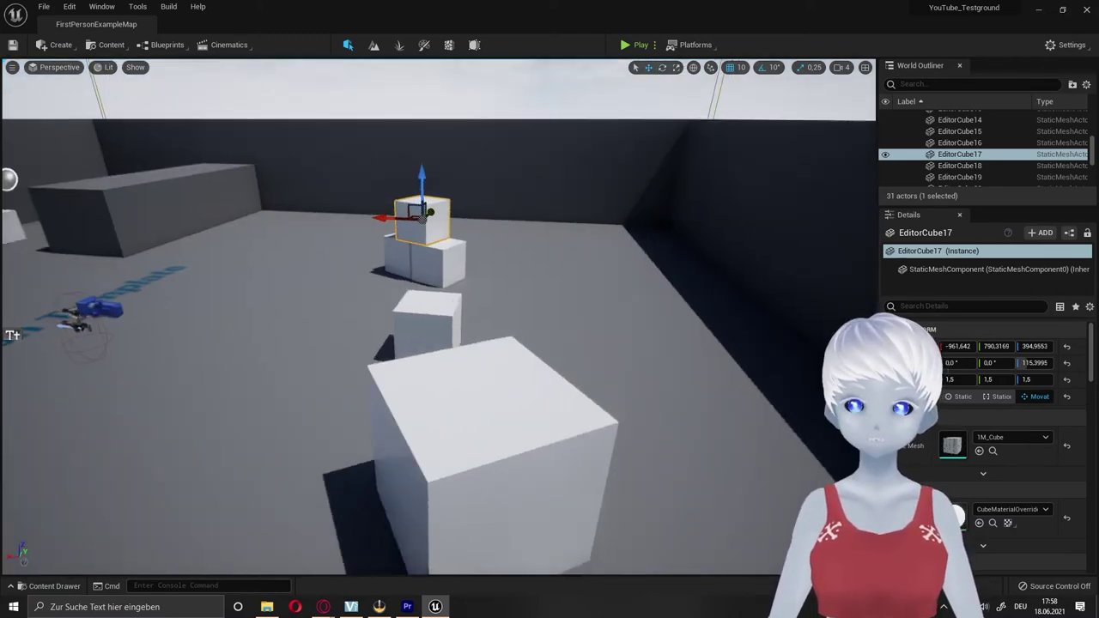
{"action": "right_click_drag", "start_coordinate": [493, 401], "coordinate": [493, 401]}
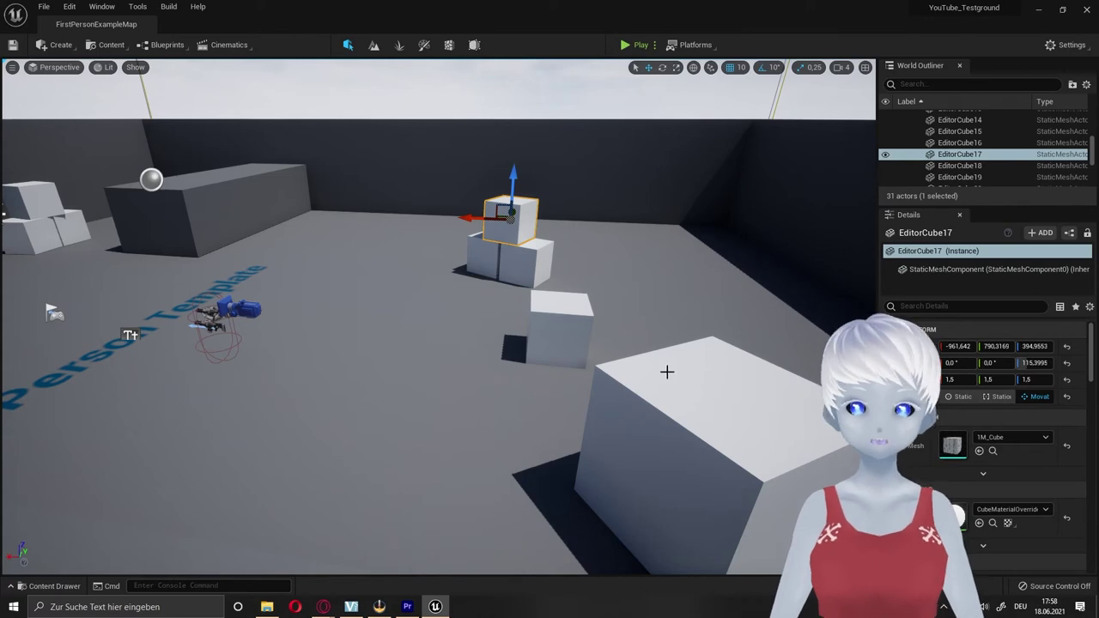
{"action": "right_click_drag", "start_coordinate": [667, 371], "coordinate": [454, 348]}
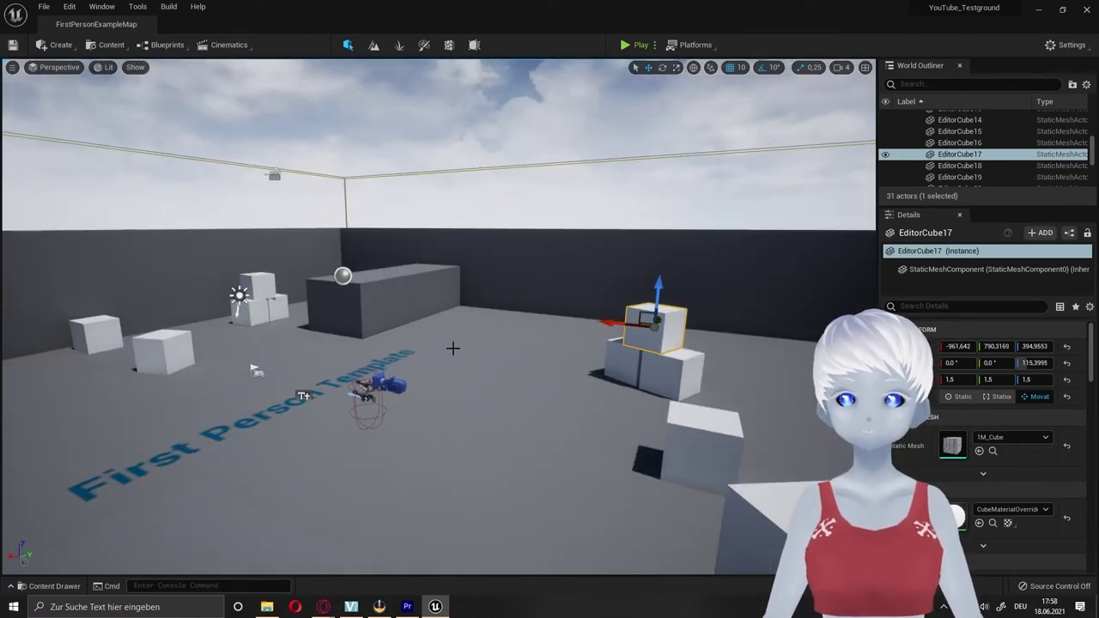
{"action": "scroll", "coordinate": [454, 348], "scroll_direction": "down", "scroll_amount": 3}
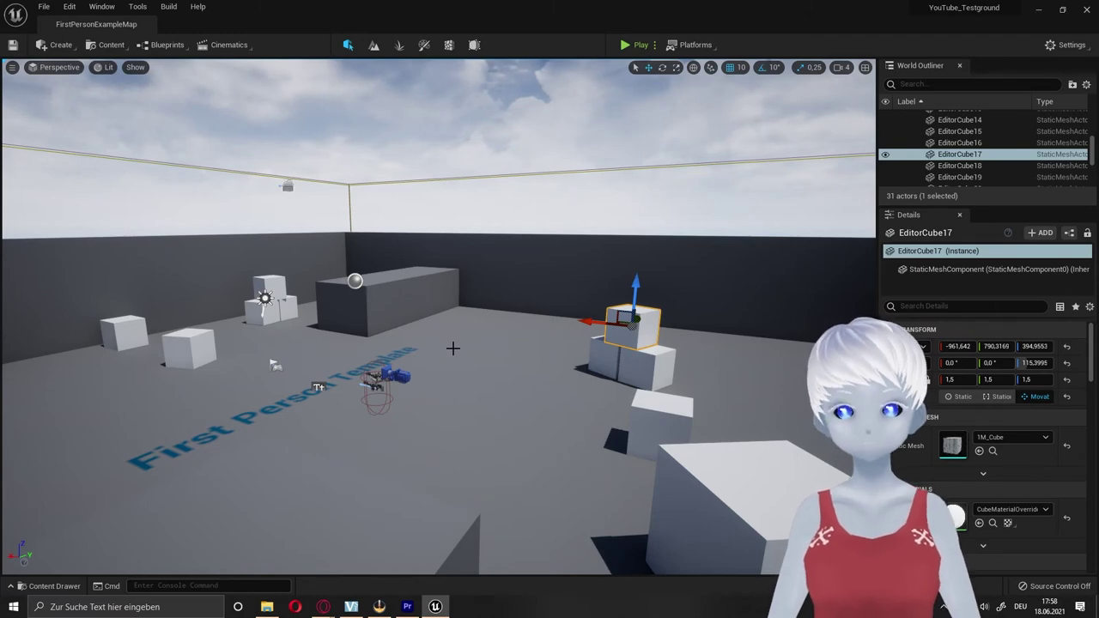
{"action": "left_click_drag", "start_coordinate": [709, 343], "coordinate": [526, 369]}
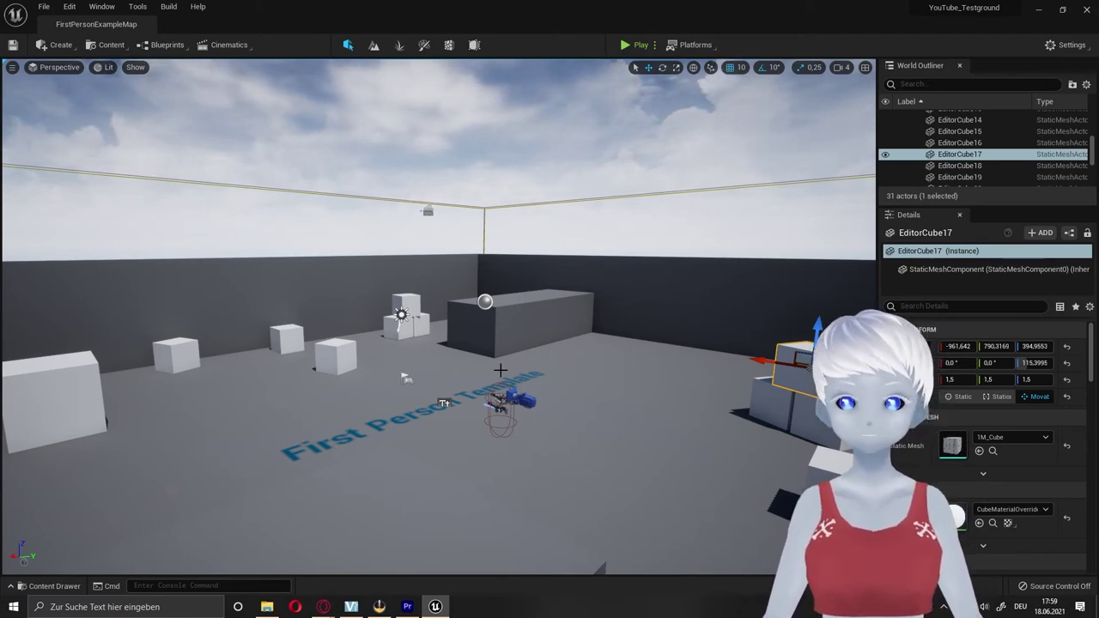
{"action": "mouse_move", "coordinate": [500, 370]}
{"action": "left_mouse_down"}
{"action": "mouse_move", "coordinate": [602, 283]}
{"action": "mouse_move", "coordinate": [532, 360]}
{"action": "mouse_move", "coordinate": [481, 352]}
{"action": "mouse_move", "coordinate": [525, 346]}
{"action": "left_mouse_up"}
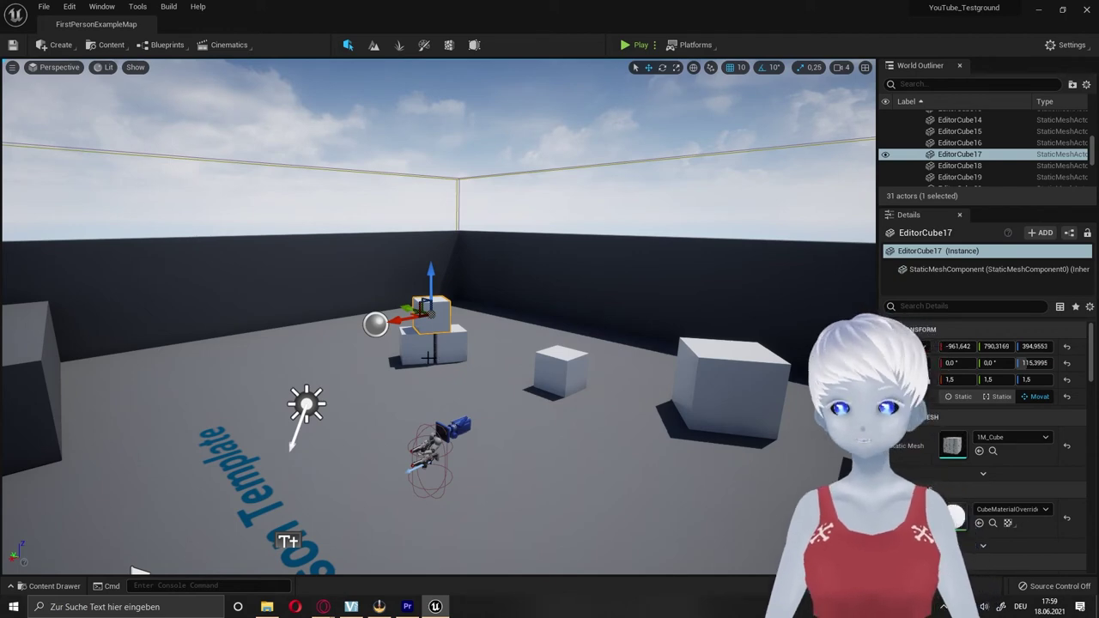
{"action": "right_click_drag", "start_coordinate": [428, 357], "coordinate": [427, 357]}
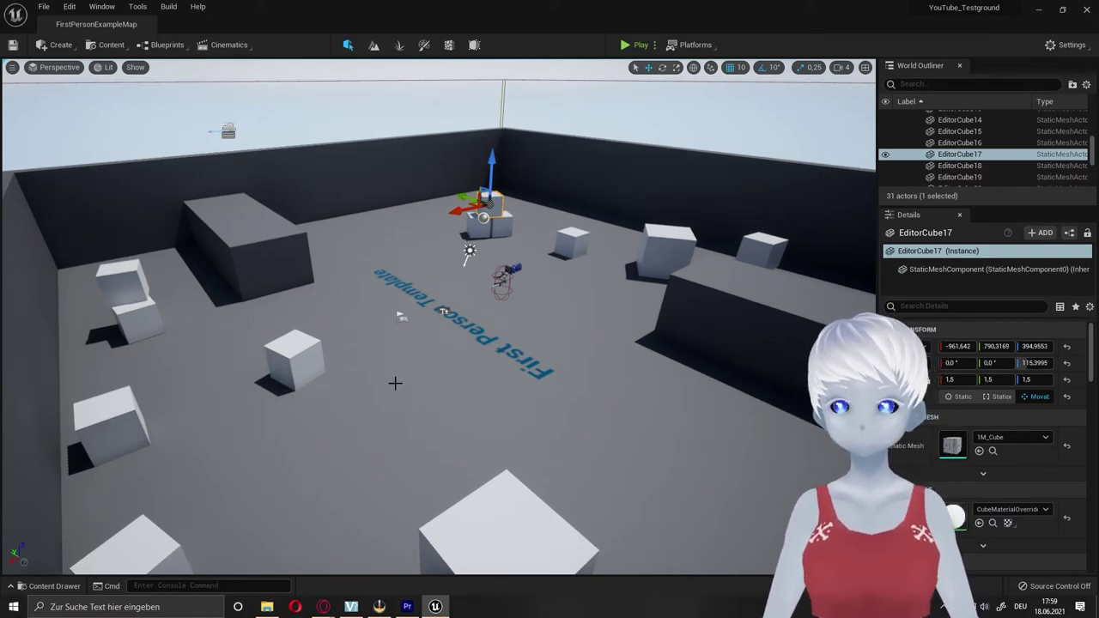
{"action": "right_click_drag", "start_coordinate": [366, 374], "coordinate": [367, 374]}
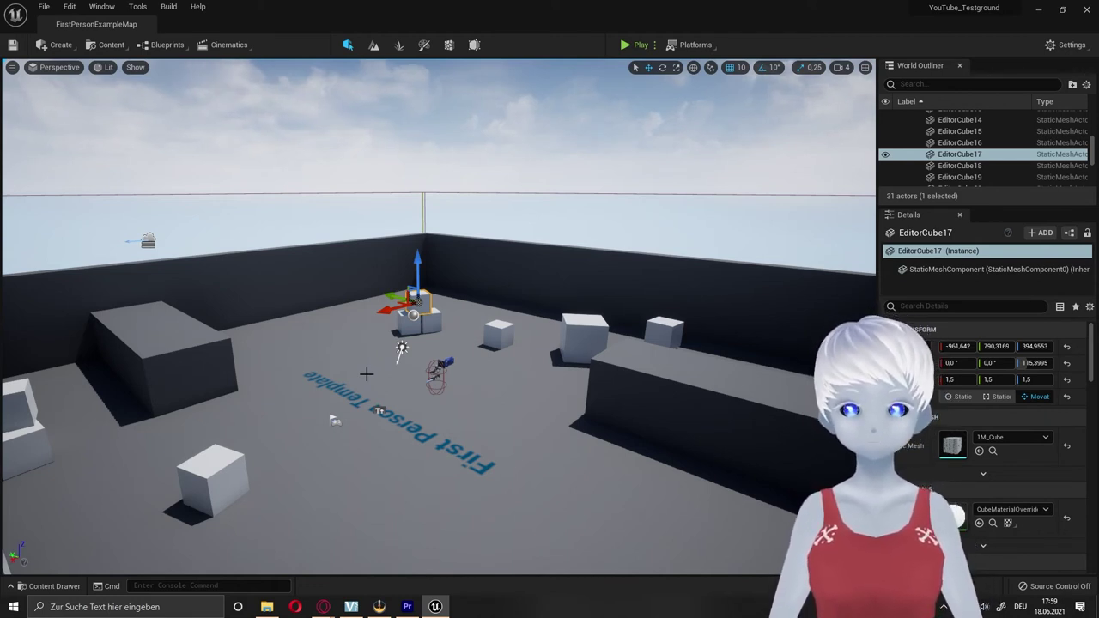
{"action": "right_click_drag", "start_coordinate": [367, 371], "coordinate": [367, 371]}
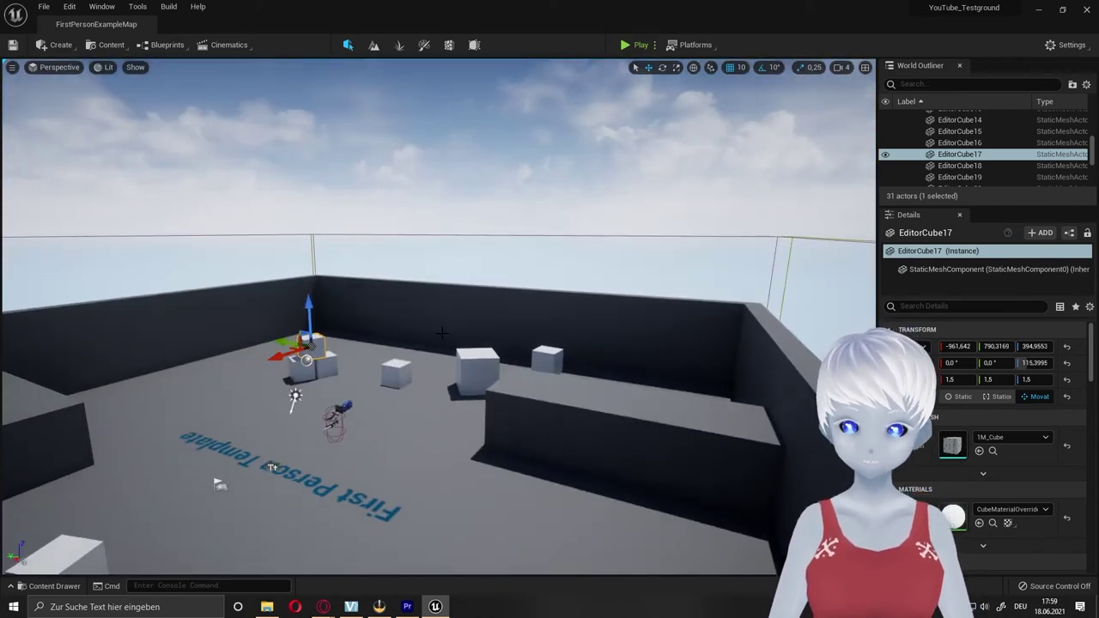
{"action": "right_click_drag", "start_coordinate": [441, 333], "coordinate": [438, 317]}
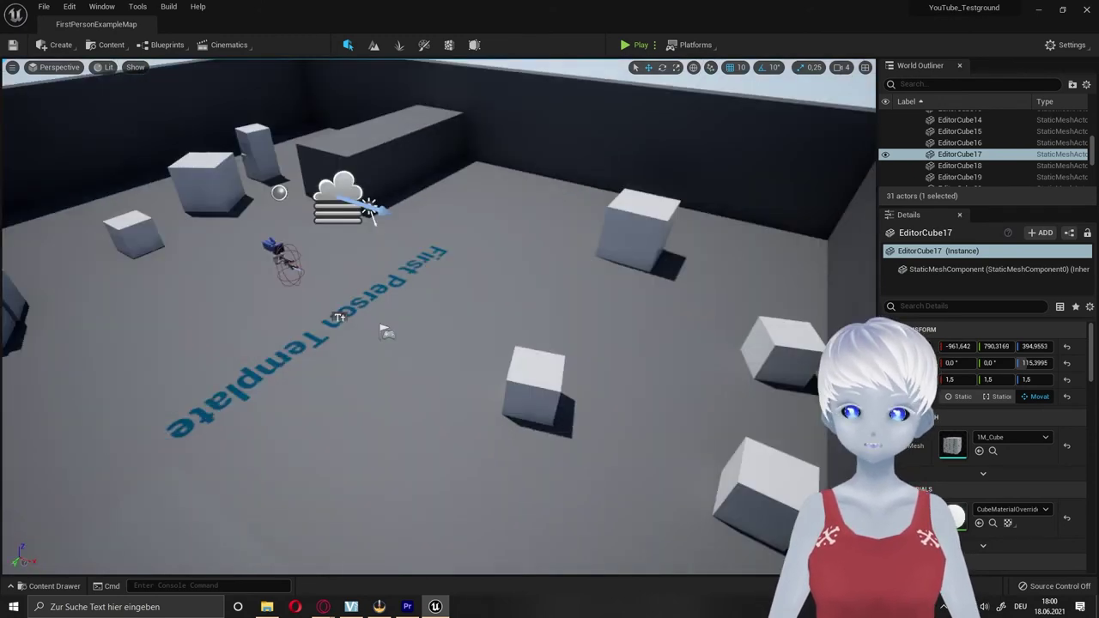
{"action": "right_click_drag", "start_coordinate": [527, 440], "coordinate": [526, 440]}
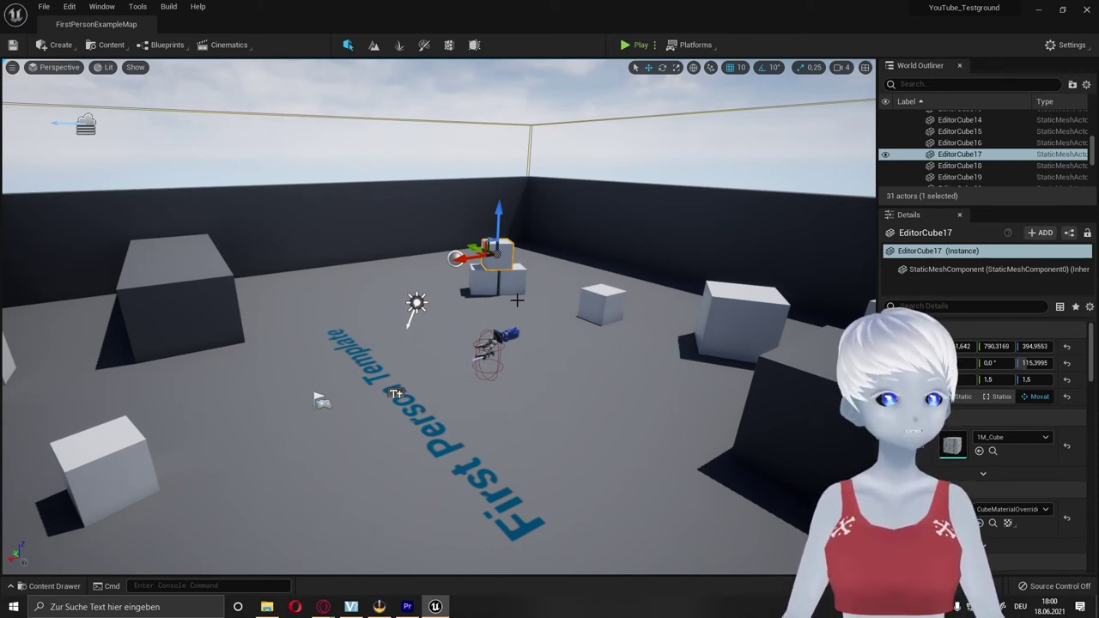
Step: Play the level in the editor, fire a projectile at the cubes, and exit with Esc
{"action": "left_click", "coordinate": [628, 46]}
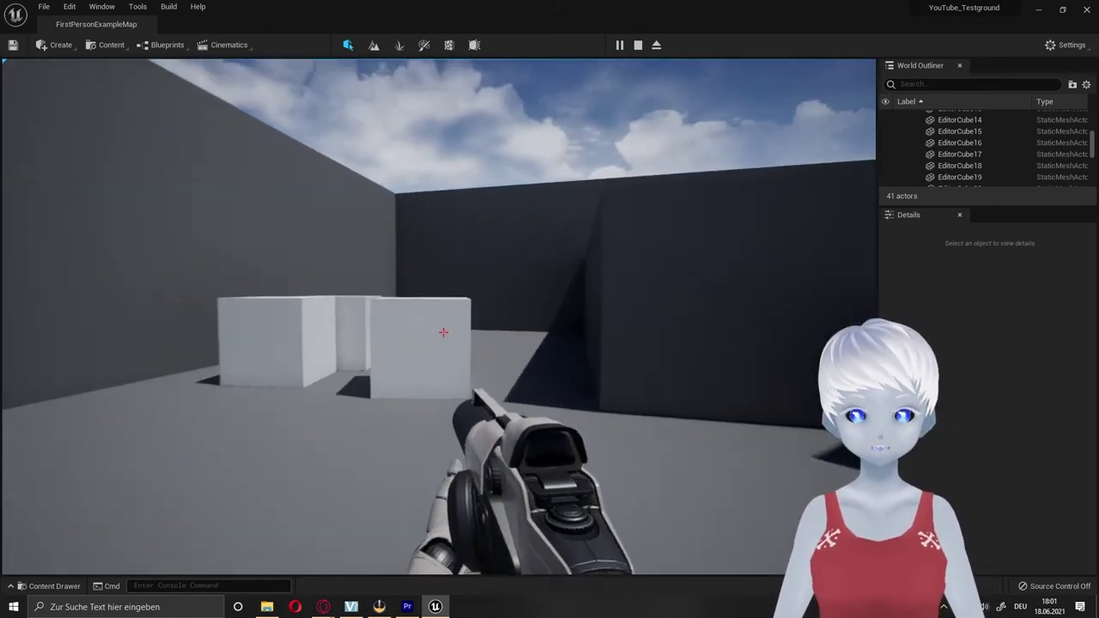
{"action": "left_click", "coordinate": [443, 332]}
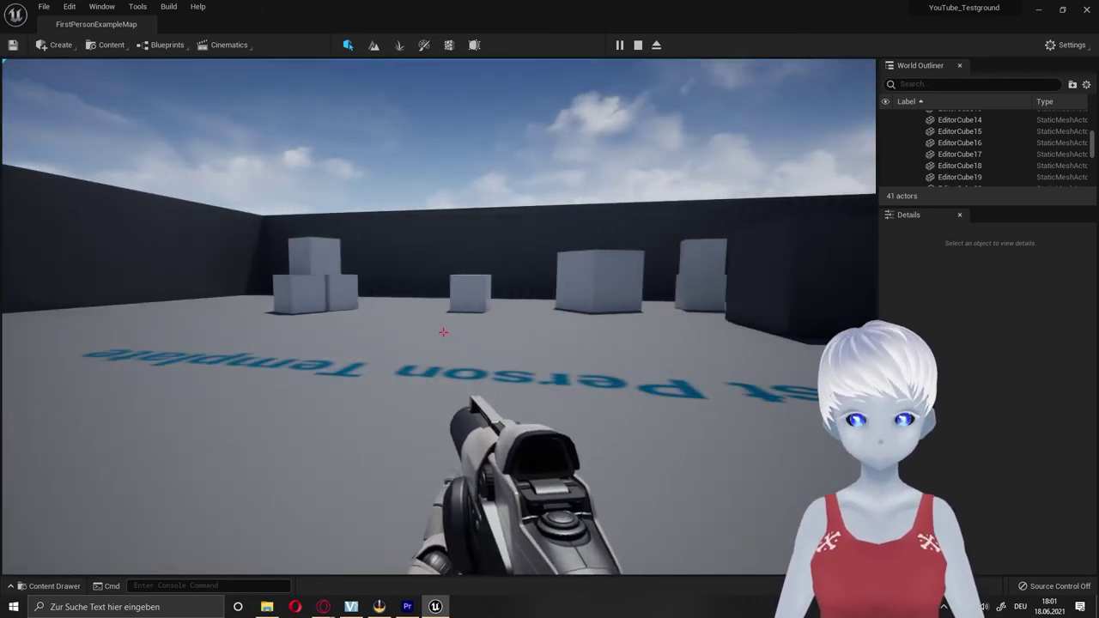
{"action": "key", "text": "Escape"}
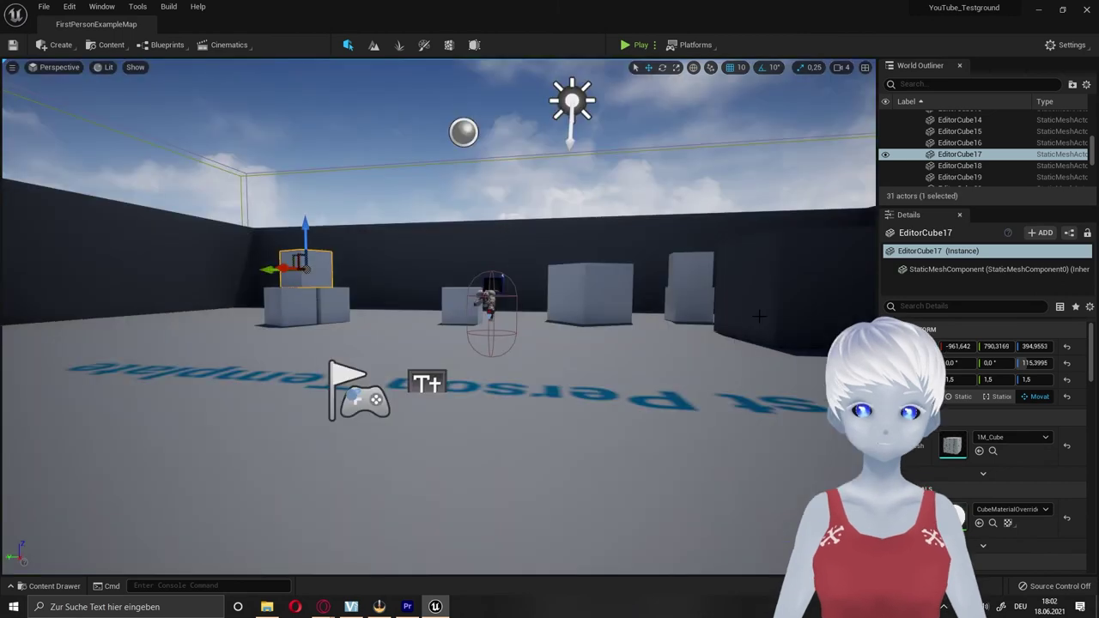